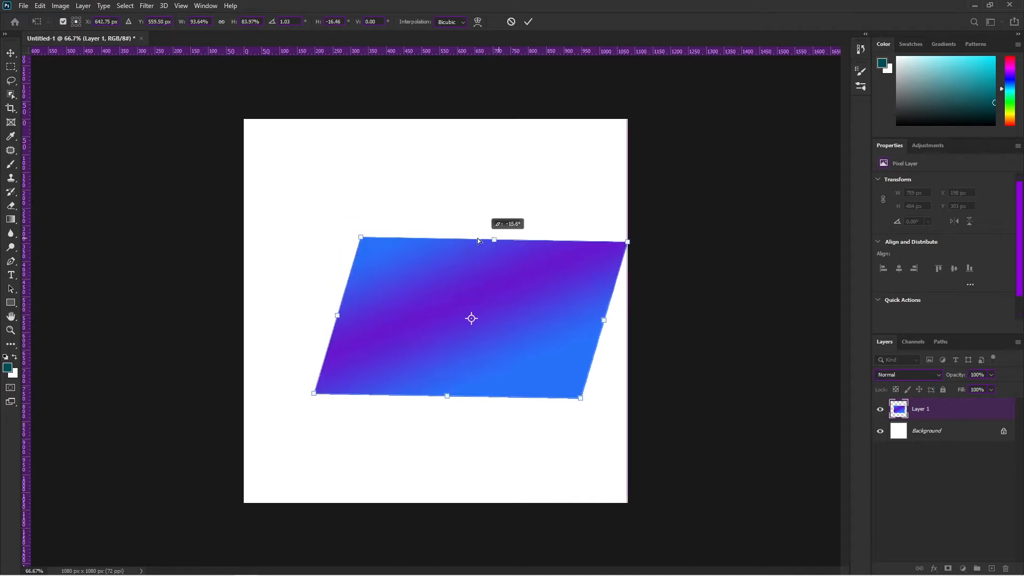
Try pulling the upper-left corner of the transformed gradient rectangle outward, and cancel the transform.
drag(305, 244, 373, 211)
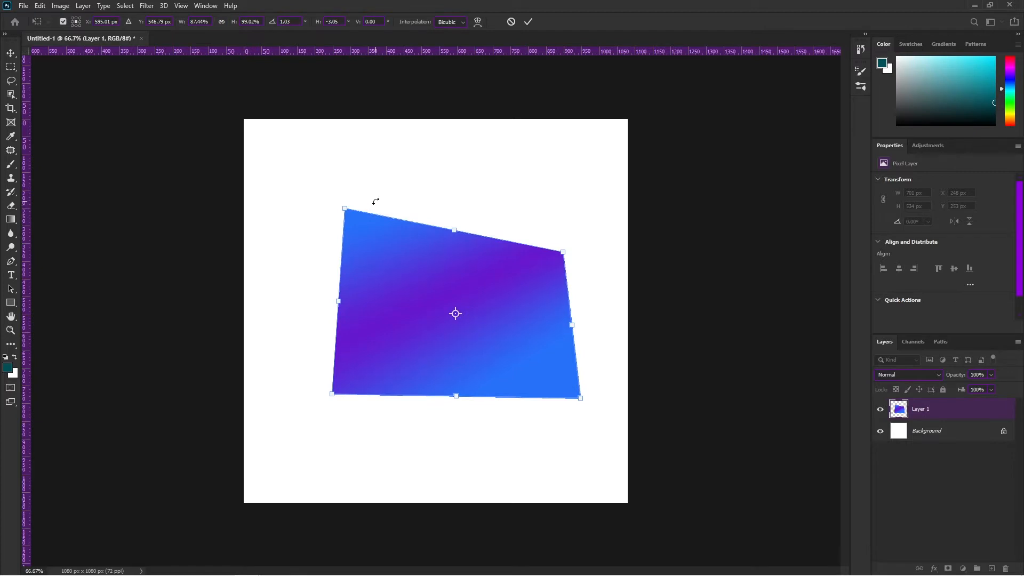
key(Escape)
Scale Layer 1 to about 93% wide and 85% high with the Scale transform, and move it slightly upward.
click(40, 6)
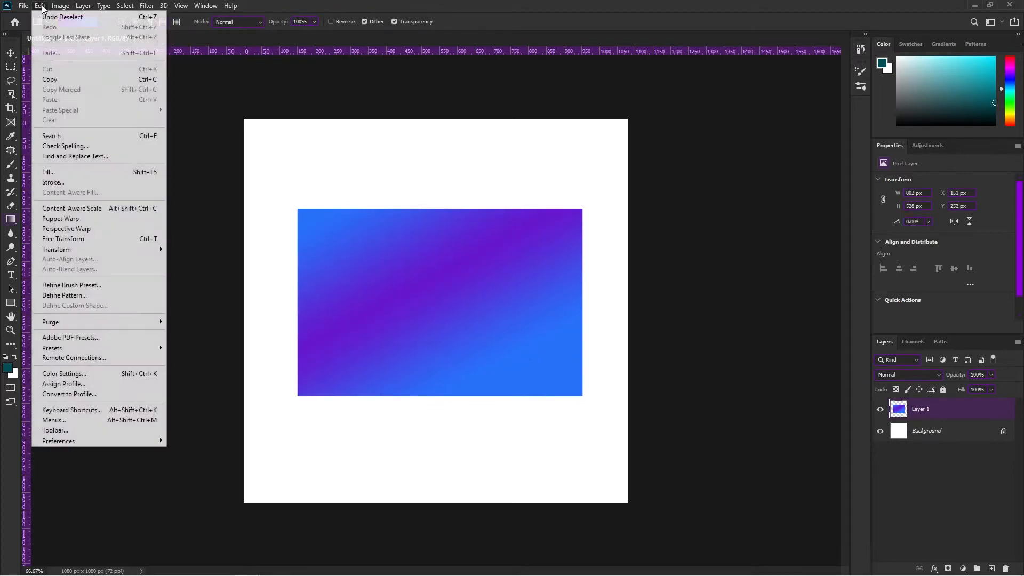
mouse_move(96, 249)
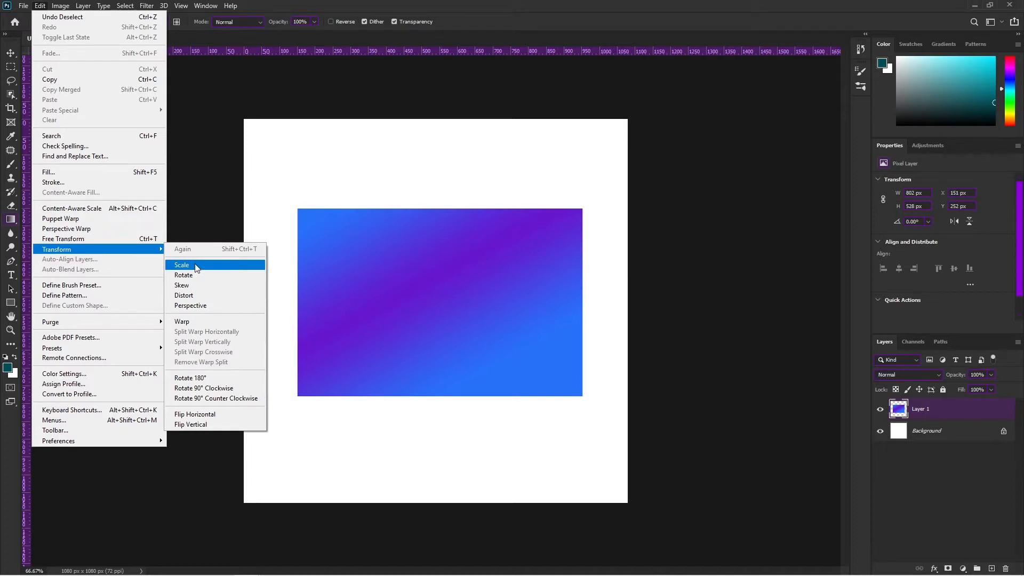
click(197, 269)
drag(297, 209, 318, 237)
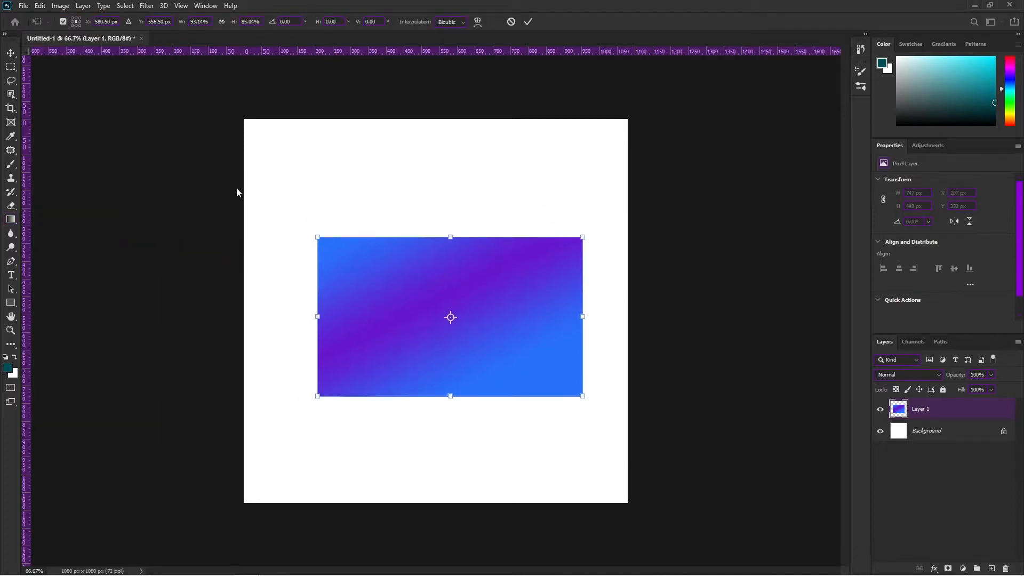
click(40, 5)
mouse_move(107, 251)
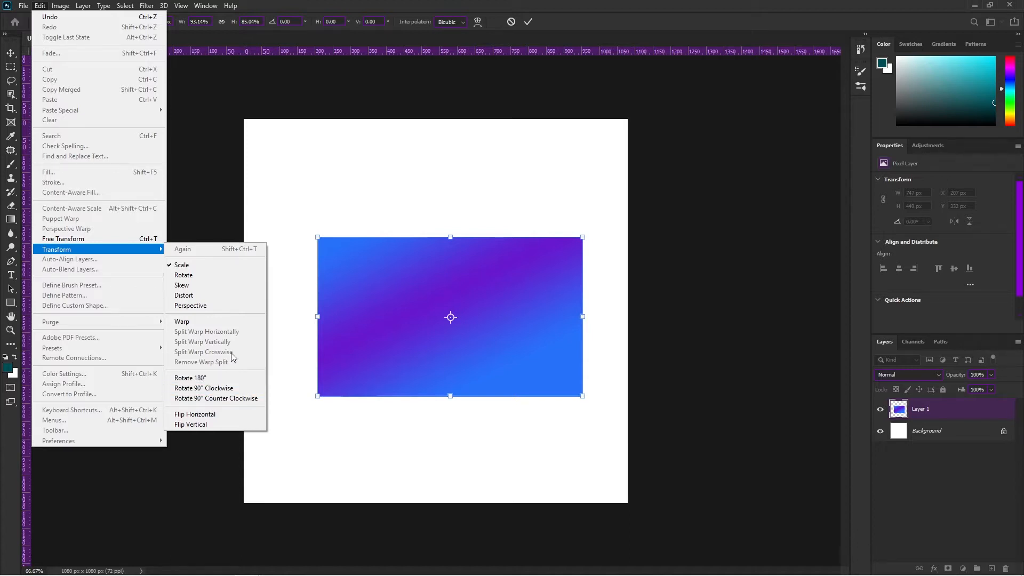
click(357, 280)
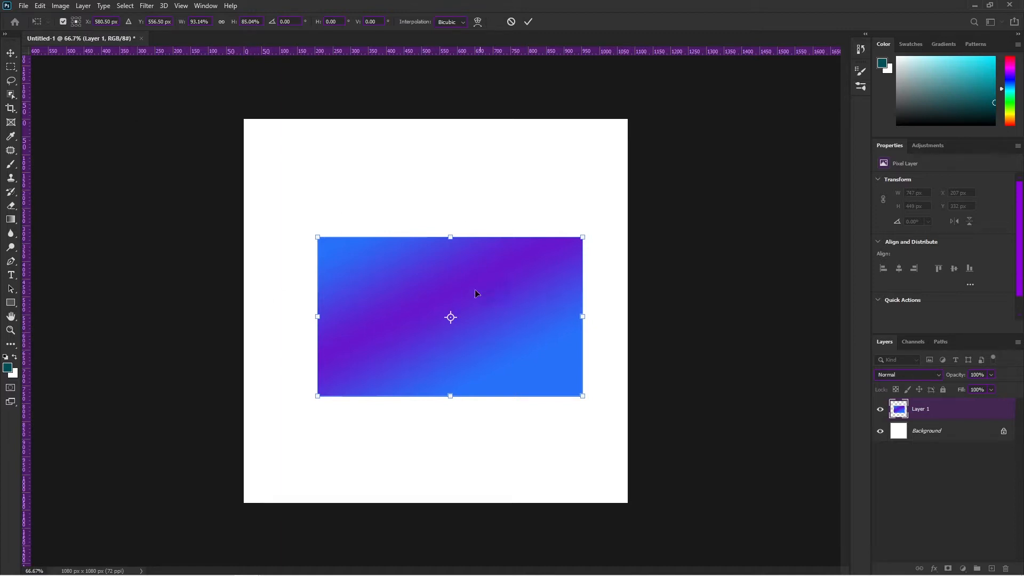
drag(384, 317, 384, 291)
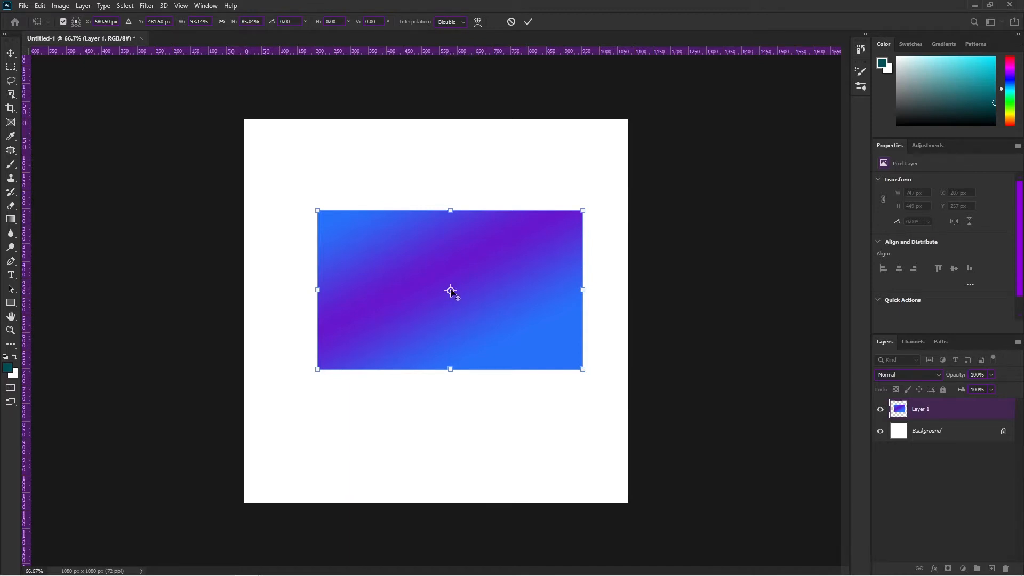
Resize the gradient rectangle freely from its corners to about 96% wide and 95% high.
drag(583, 211, 565, 226)
mouse_move(317, 226)
mouse_down()
mouse_move(343, 222)
mouse_move(347, 244)
mouse_move(316, 219)
mouse_up()
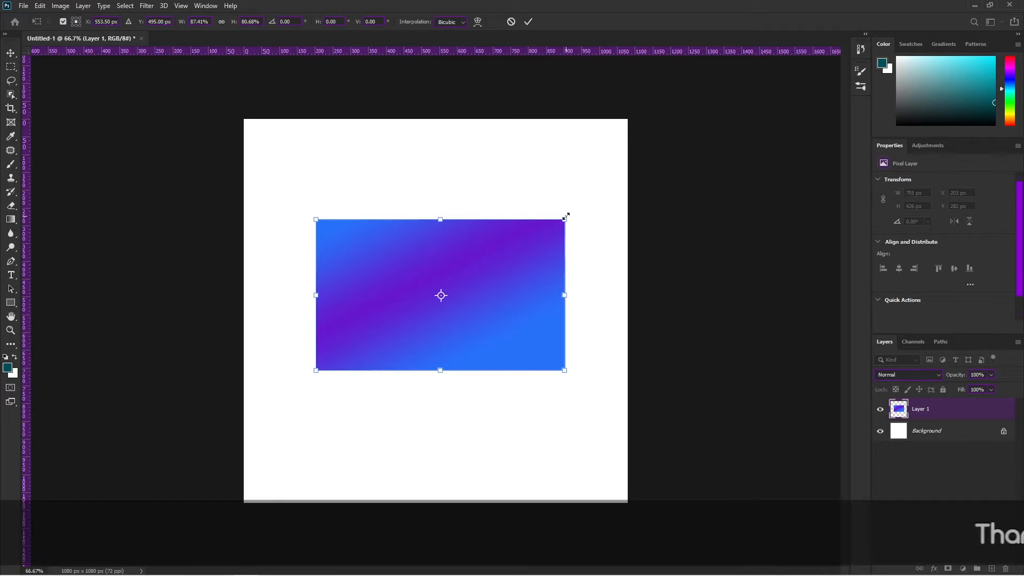
mouse_move(567, 217)
mouse_down()
mouse_move(443, 281)
mouse_move(560, 211)
mouse_up()
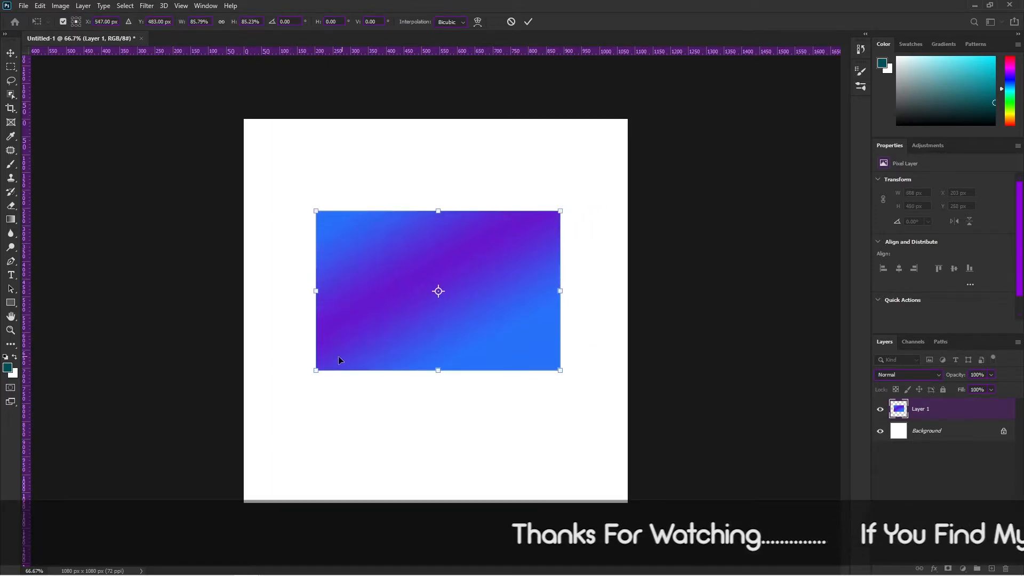
drag(315, 370, 335, 373)
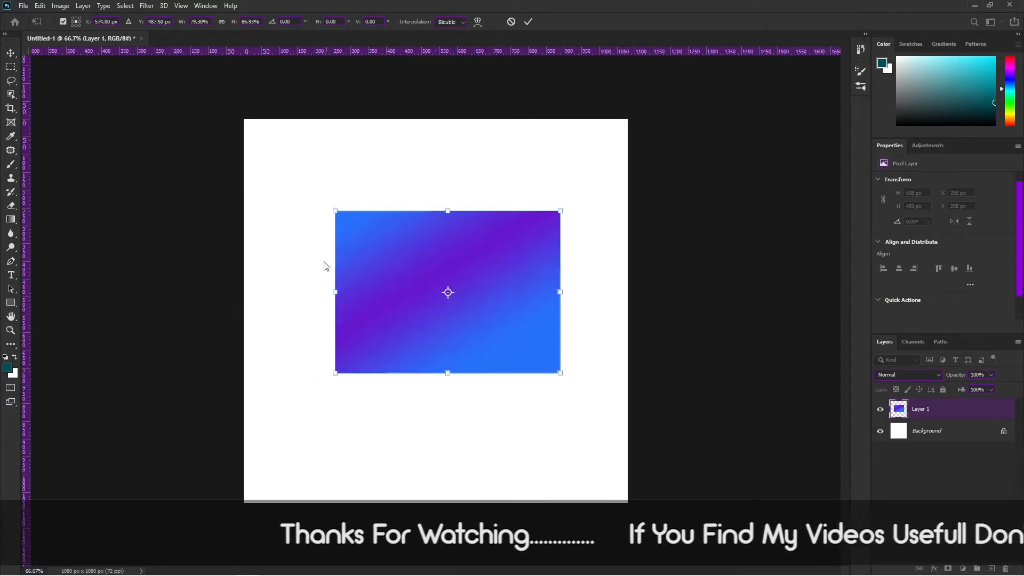
mouse_move(334, 212)
mouse_down()
mouse_move(344, 221)
mouse_move(314, 213)
mouse_up()
drag(560, 369, 588, 391)
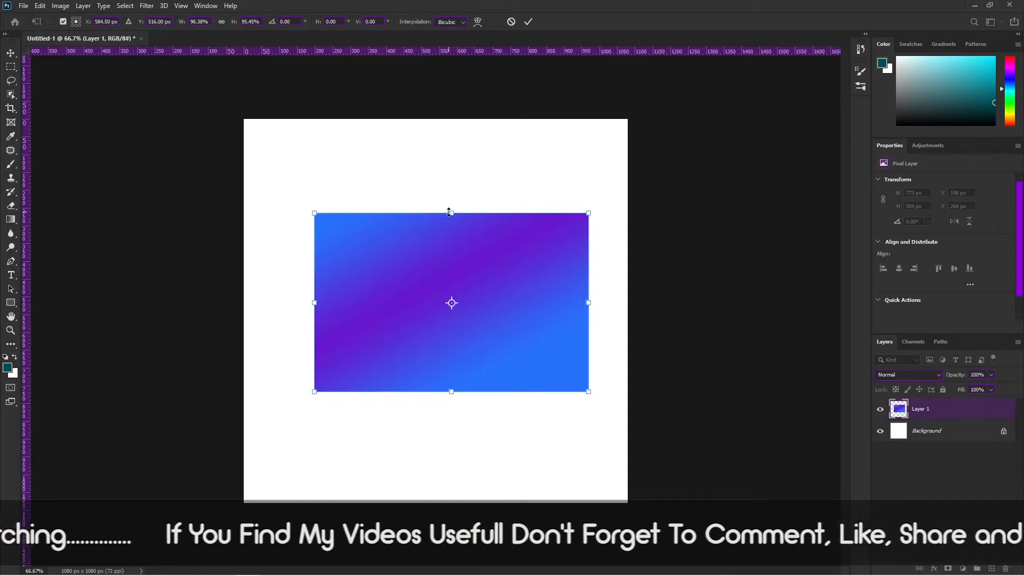
Resize the gradient rectangle from its edges and corners to about 89% wide and 102% high.
mouse_move(450, 212)
mouse_down()
mouse_move(452, 322)
mouse_move(453, 194)
mouse_move(453, 307)
mouse_move(453, 206)
mouse_up()
mouse_move(583, 300)
mouse_down()
mouse_move(738, 304)
mouse_move(486, 307)
mouse_move(561, 314)
mouse_move(513, 307)
mouse_move(565, 304)
mouse_up()
drag(440, 203, 443, 232)
drag(565, 238, 568, 216)
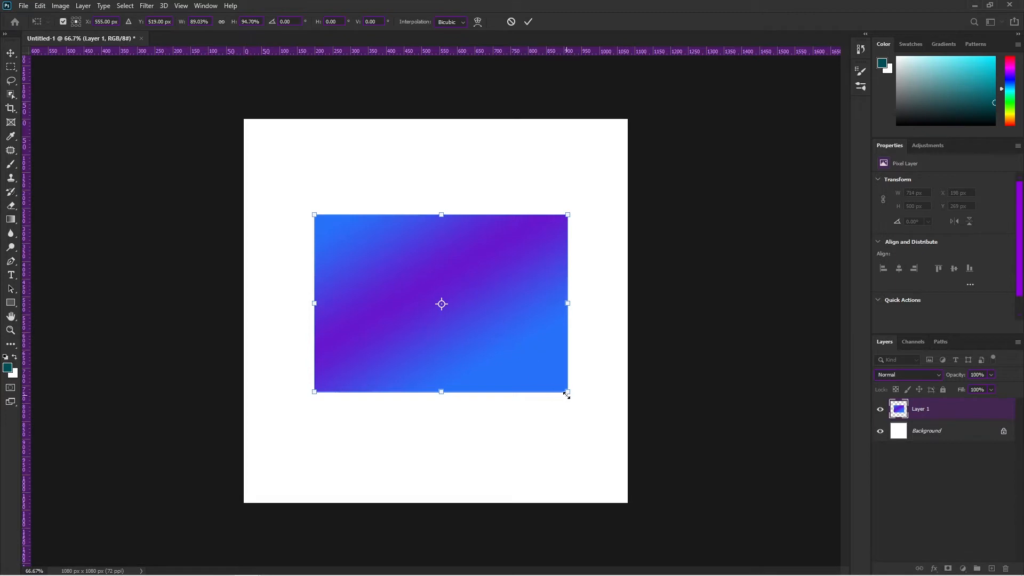
mouse_move(566, 393)
mouse_down()
mouse_move(512, 355)
mouse_move(588, 407)
mouse_move(539, 368)
mouse_move(567, 397)
mouse_up()
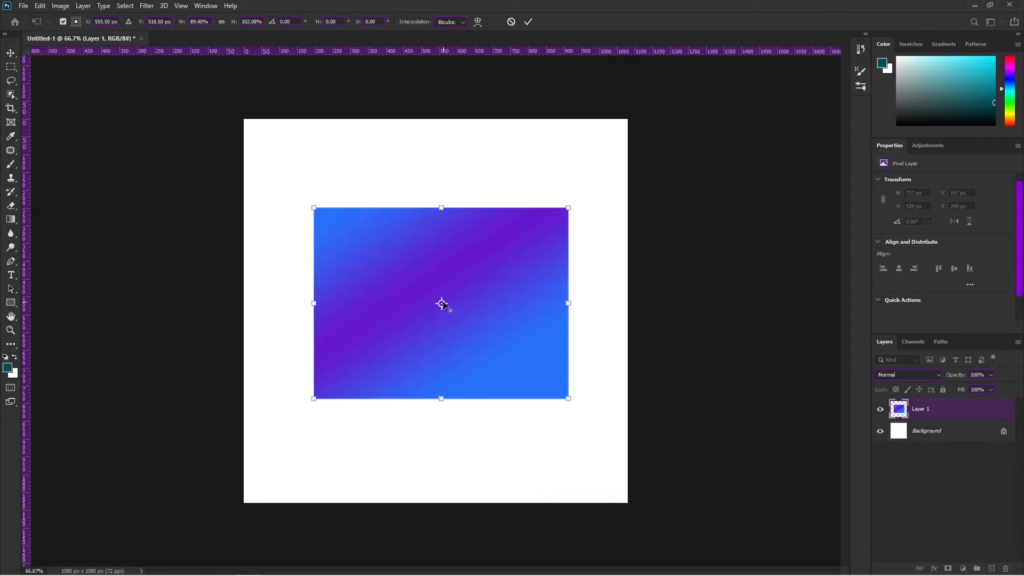
Set the transform reference point to the rectangle's upper-left corner and scale it proportionally to about 95%.
click(73, 18)
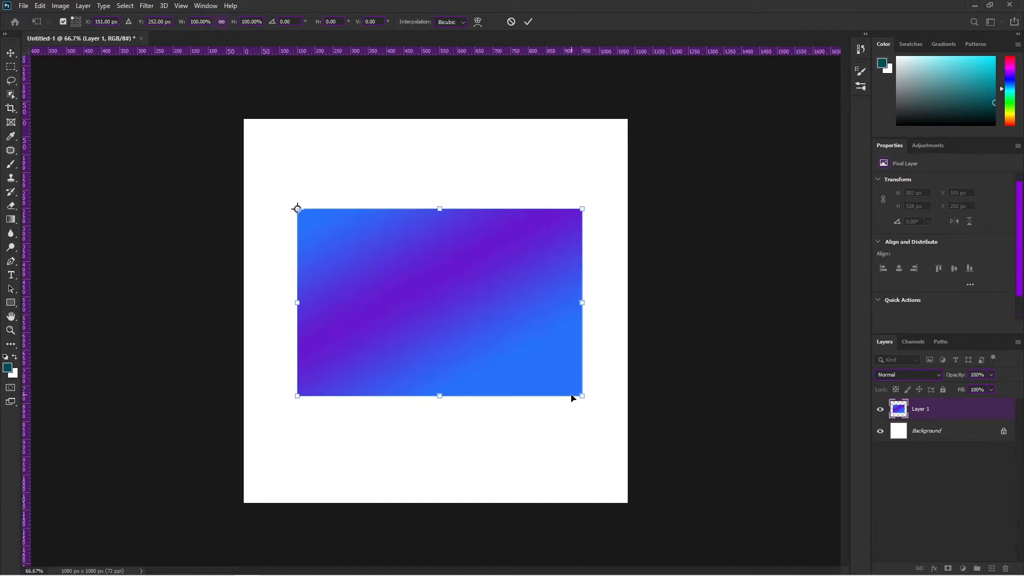
drag(585, 397, 543, 409)
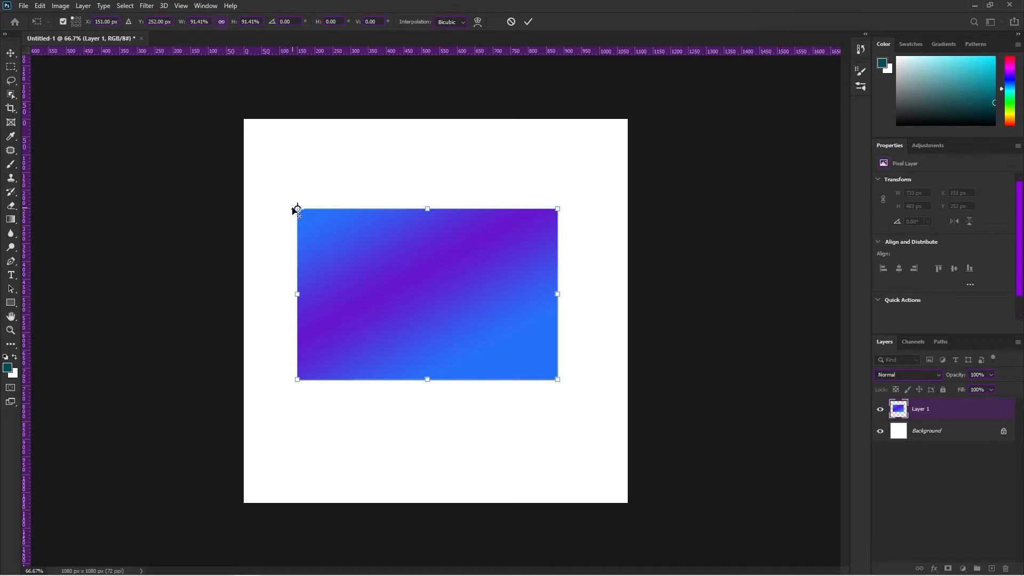
drag(558, 208, 568, 386)
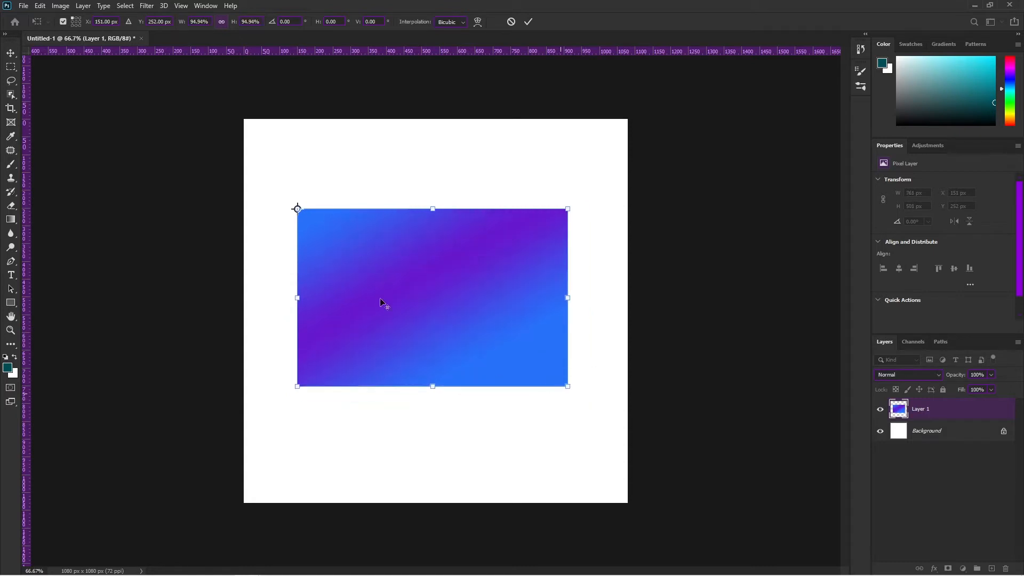
Set the reference point to the rectangle's lower-left corner and scale it proportionally to about 82%.
click(73, 25)
drag(567, 208, 547, 222)
mouse_move(545, 382)
mouse_down()
mouse_move(526, 373)
mouse_move(529, 381)
mouse_up()
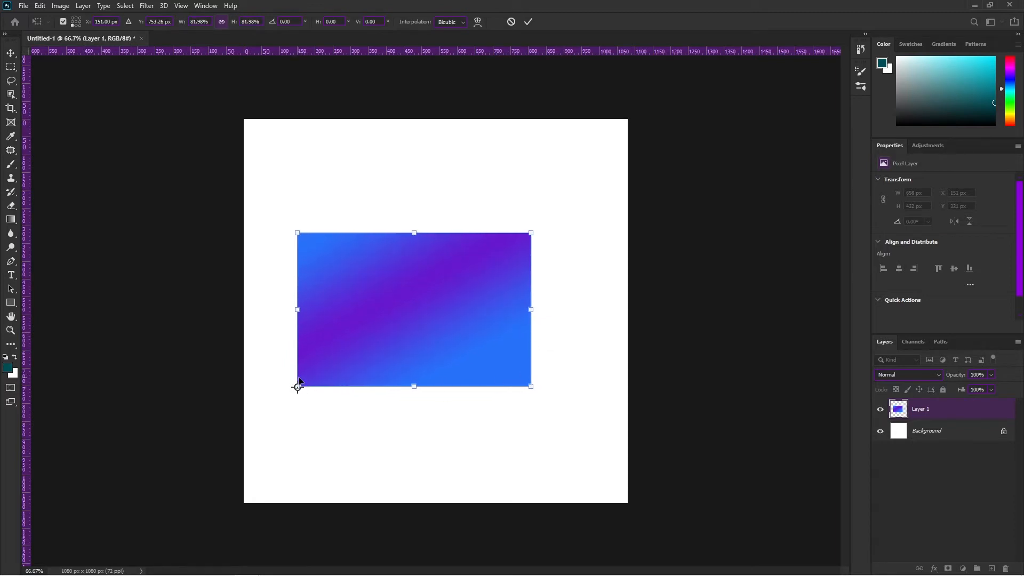
Centre and hide the transform reference point, and scale the rectangle proportionally to about 89%.
click(76, 21)
click(63, 23)
mouse_move(532, 389)
mouse_down()
mouse_move(504, 368)
mouse_move(536, 398)
mouse_up()
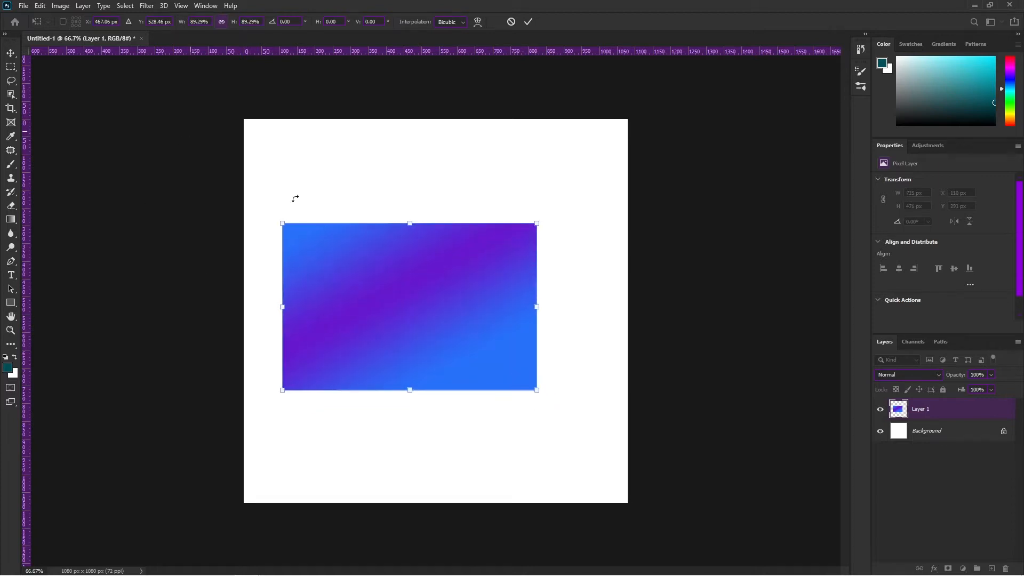
Show the reference point again and move the rectangle to X 556 px, Y 540 px.
click(63, 21)
drag(443, 327, 466, 326)
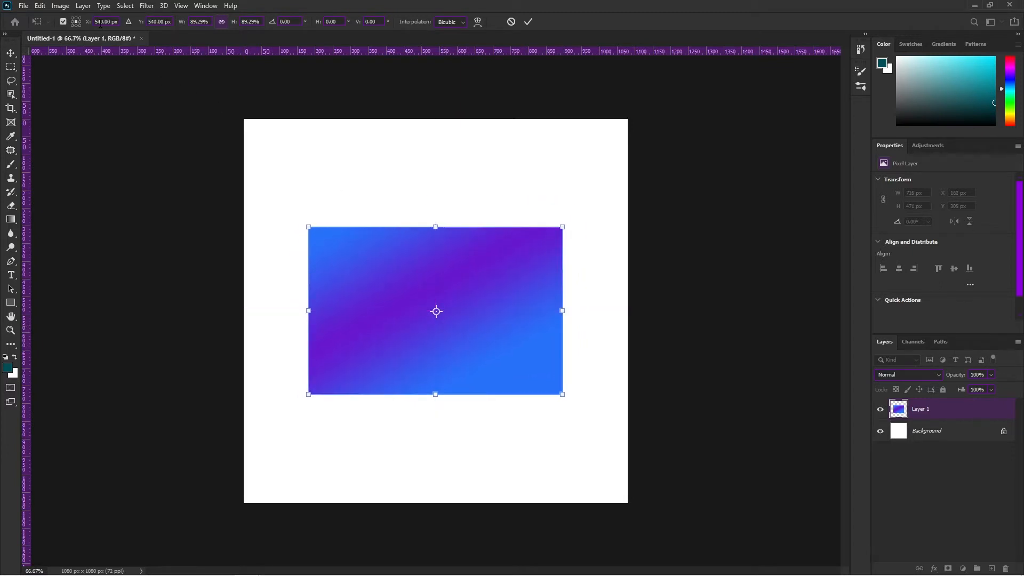
mouse_move(97, 27)
mouse_down()
mouse_move(109, 28)
mouse_move(96, 31)
mouse_up()
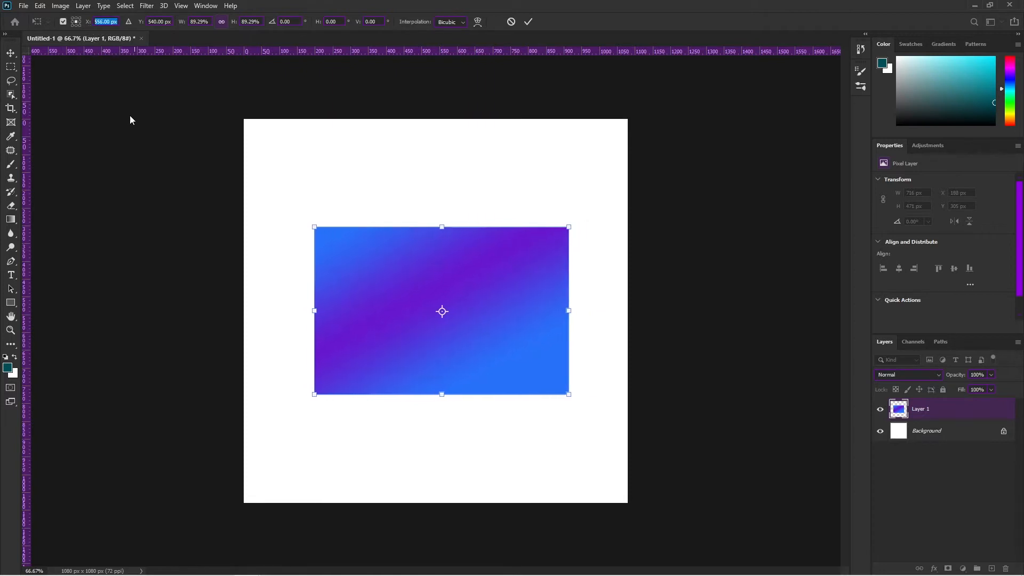
Try scaling the rectangle to about 103% with about -4° horizontal and -5° vertical skew, and cancel the transform.
drag(183, 24, 188, 29)
drag(273, 24, 356, 24)
drag(497, 29, 108, 25)
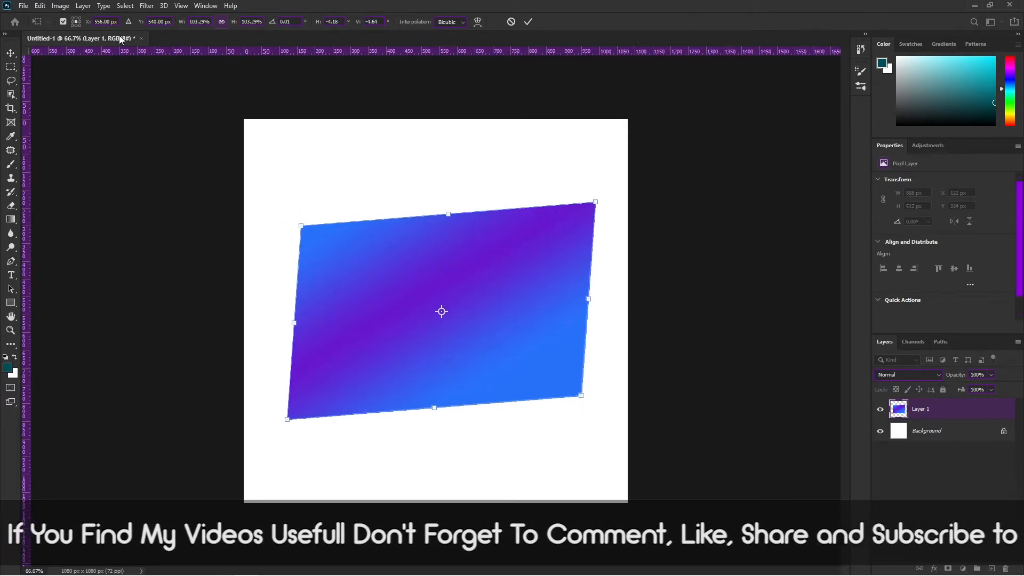
click(512, 23)
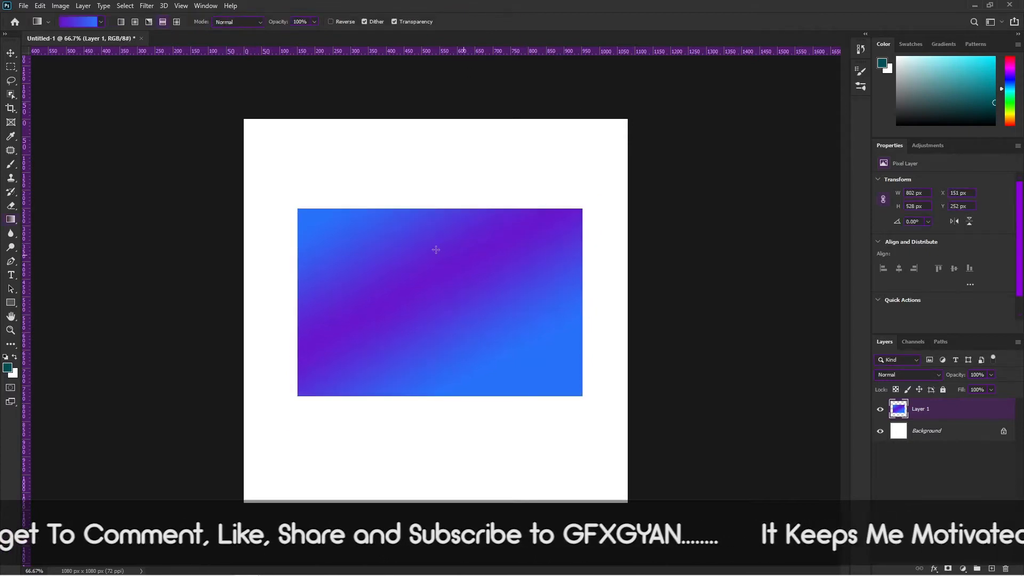
Warp Layer 1 by pulling all four corners of the rectangle in toward its centre, and commit the transform.
click(40, 6)
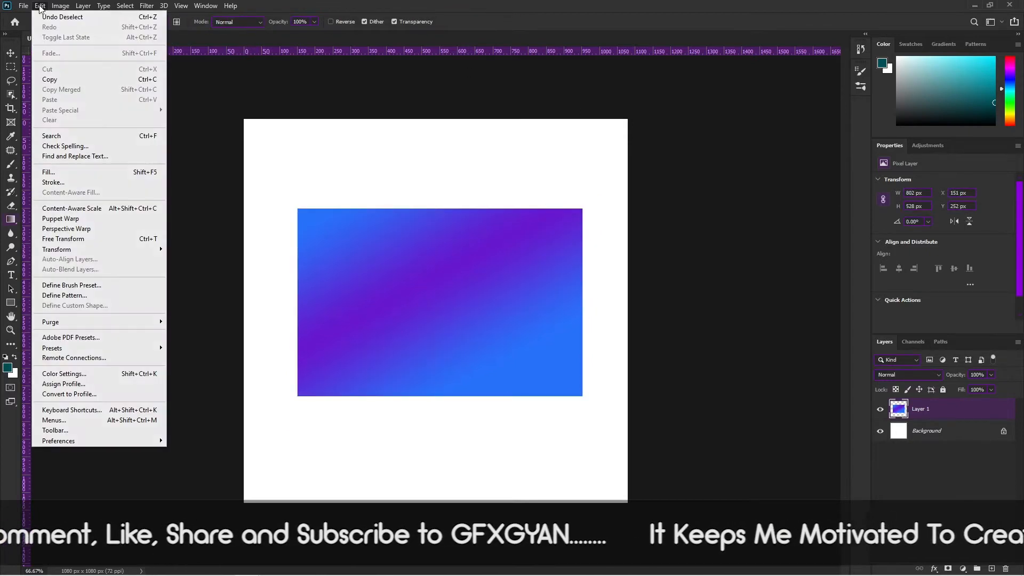
click(63, 239)
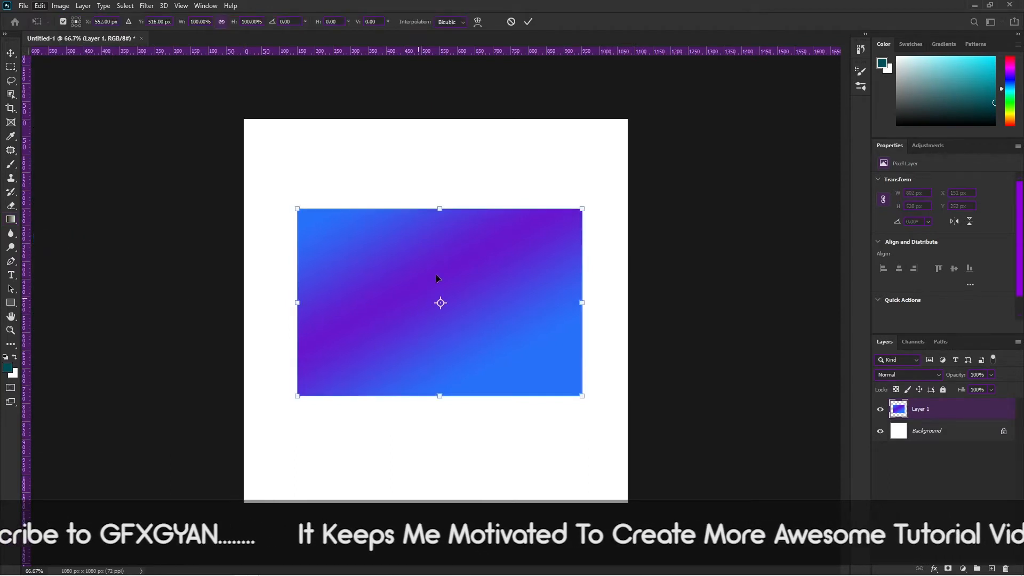
click(478, 24)
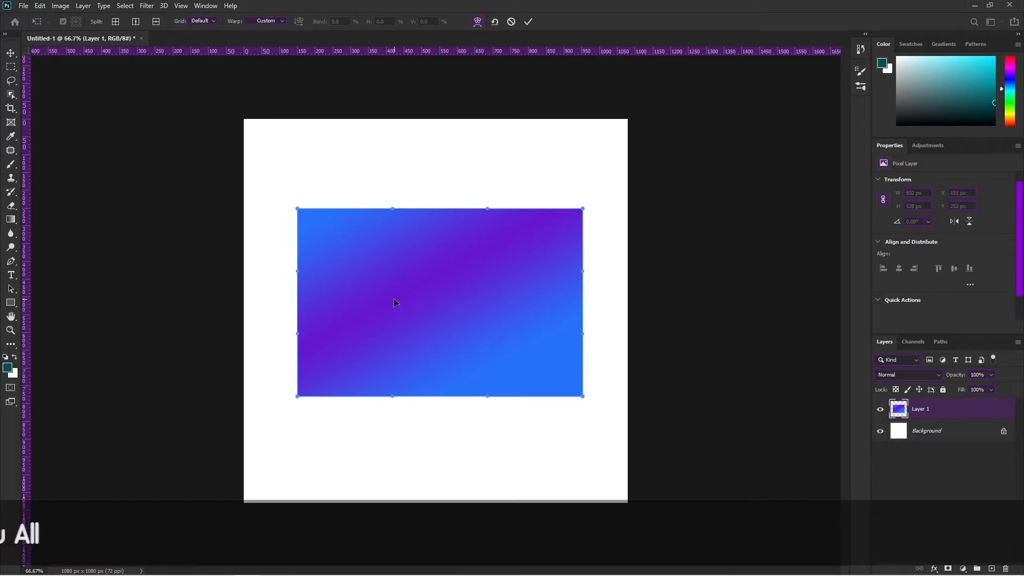
drag(298, 210, 411, 313)
drag(582, 396, 430, 341)
drag(448, 297, 438, 308)
drag(584, 209, 431, 305)
drag(299, 401, 416, 350)
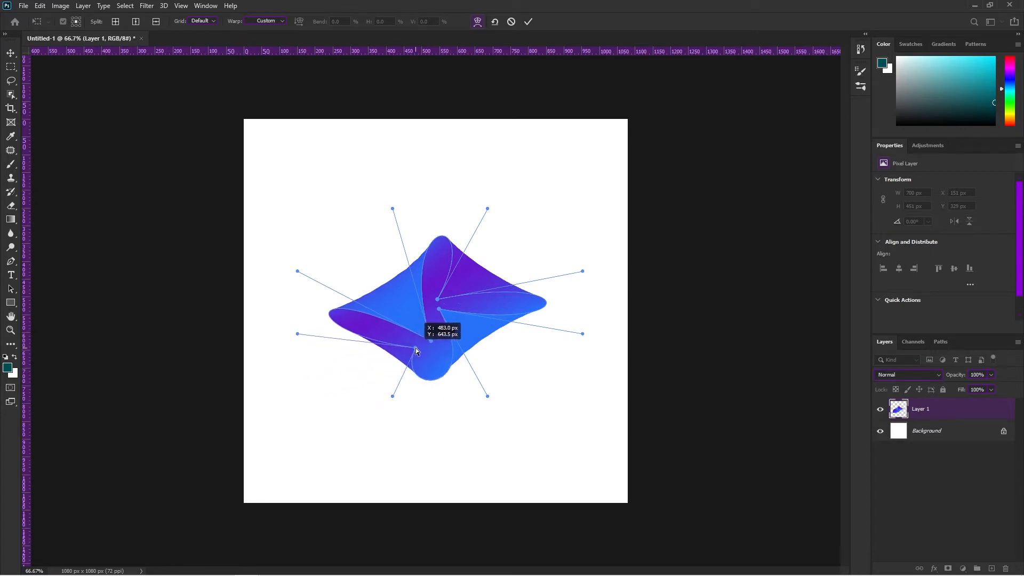
click(529, 23)
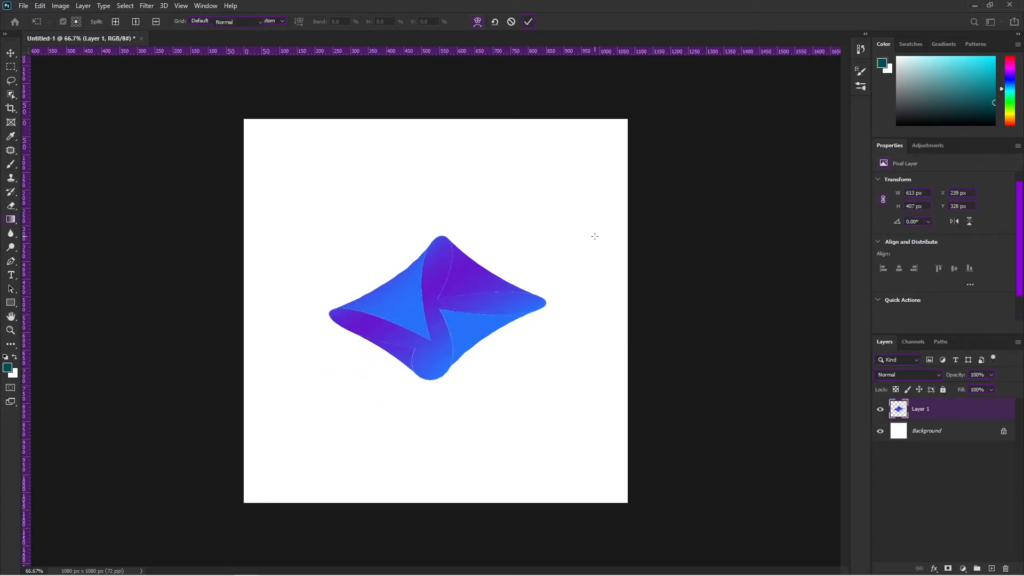
Move the warped shape slightly down with the Move tool, and undo both the move and the warp.
key(g)
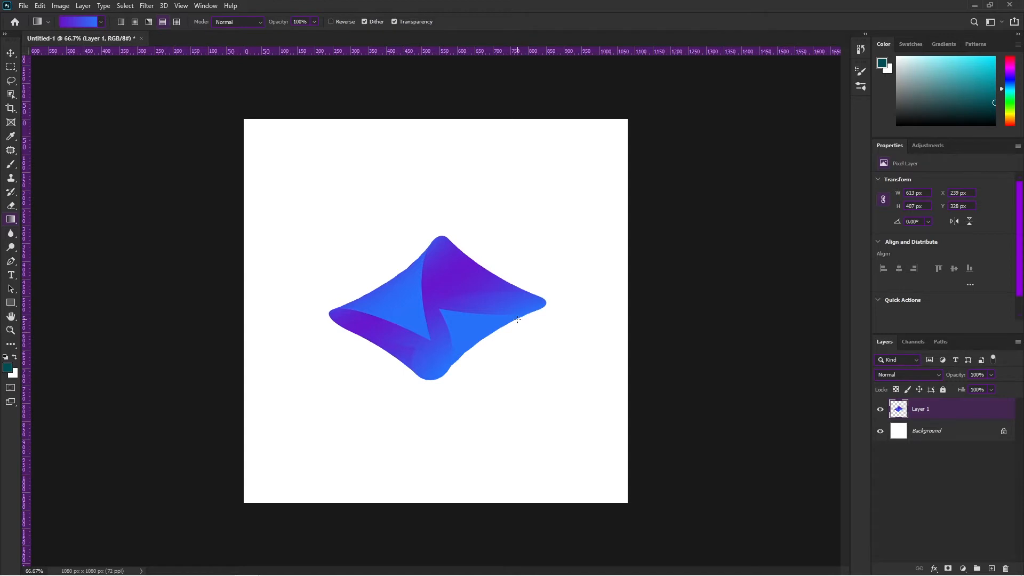
key(v)
drag(475, 314, 480, 354)
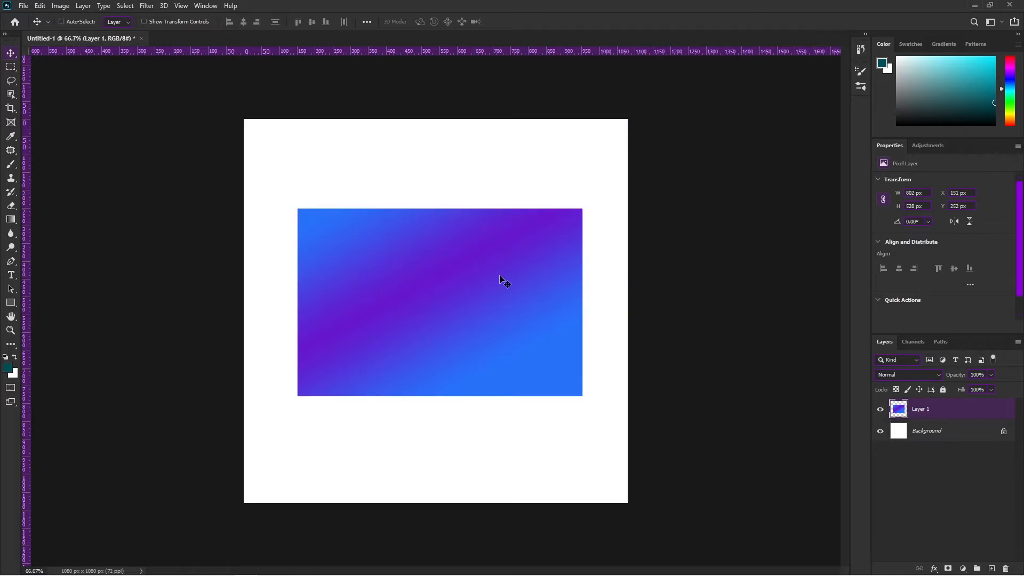
Start a Warp in Free Transform on Layer 1 and bend the rectangle's bottom edge upward into an arch.
key(ctrl+t)
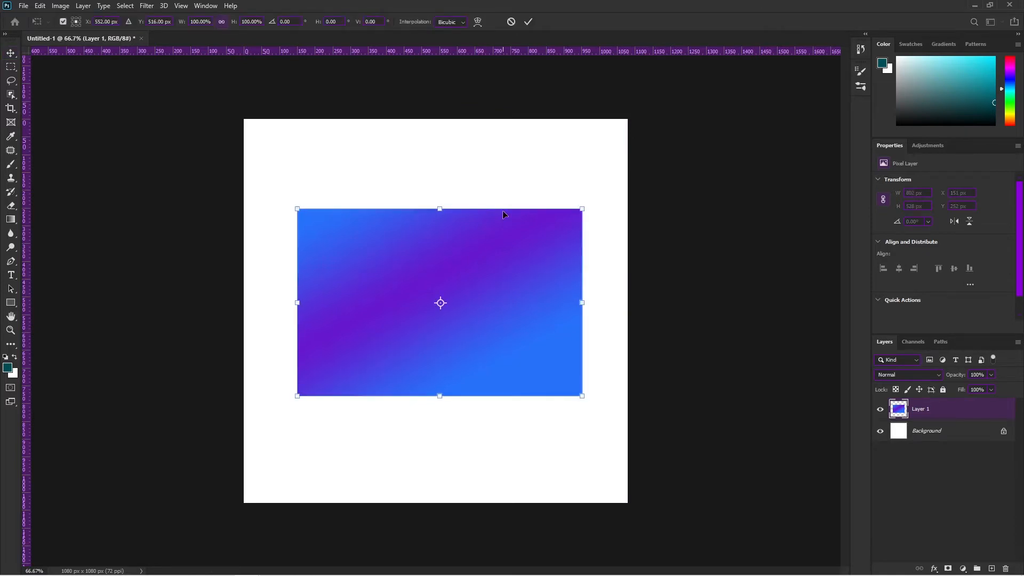
click(476, 23)
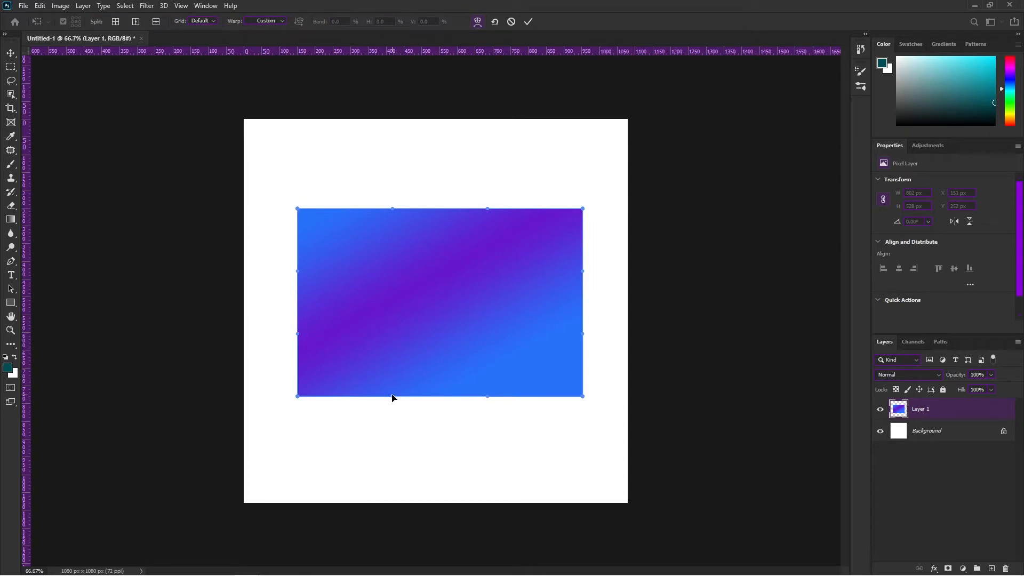
drag(393, 397, 398, 323)
drag(487, 397, 490, 334)
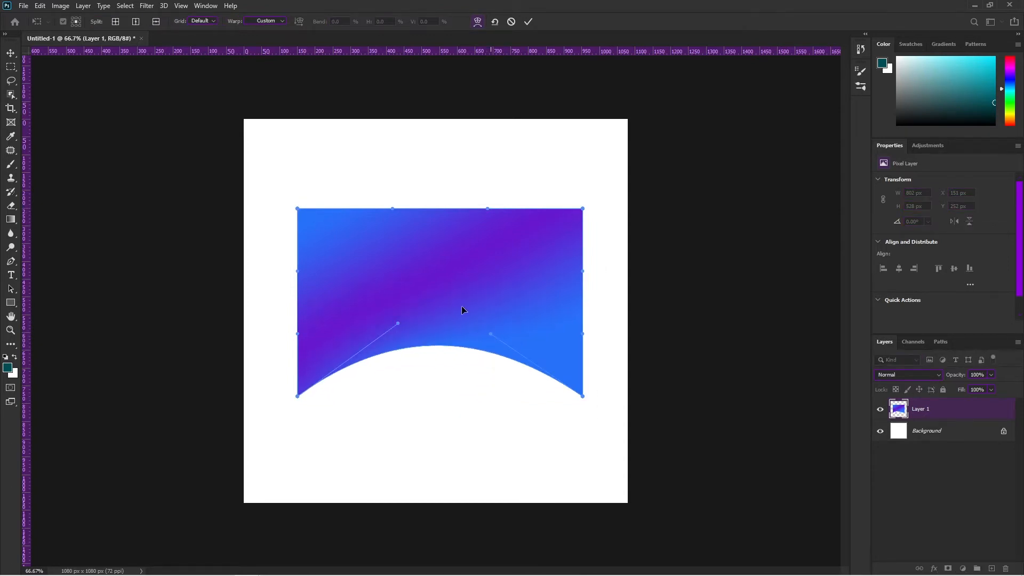
Warp the rectangle's top edge into a wave and its left edge inward, and raise the bottom arch slightly.
drag(394, 208, 384, 268)
drag(487, 209, 480, 160)
drag(298, 272, 333, 275)
drag(297, 337, 315, 340)
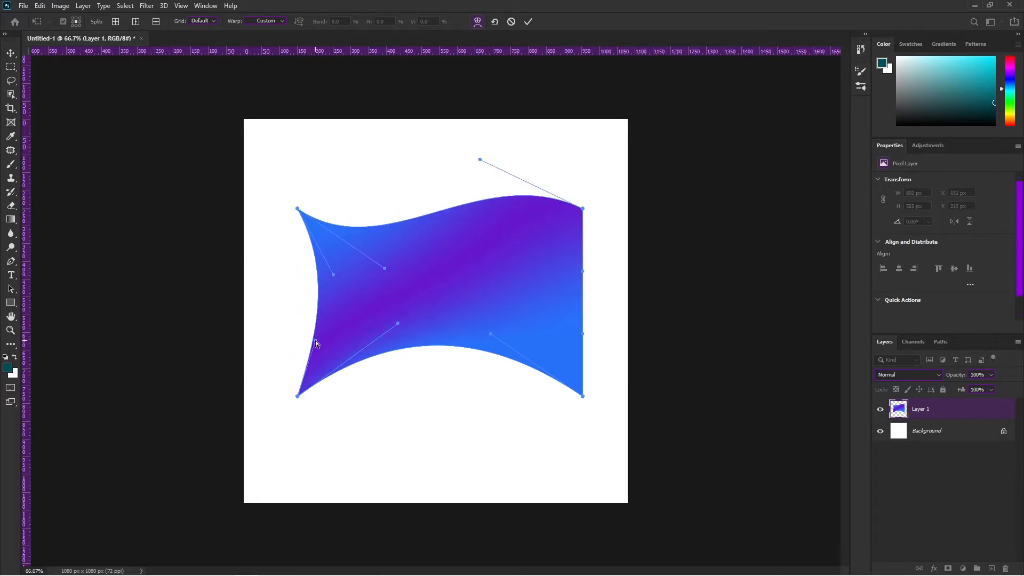
mouse_move(398, 327)
mouse_down()
mouse_move(398, 302)
mouse_move(400, 320)
mouse_up()
drag(486, 335, 486, 311)
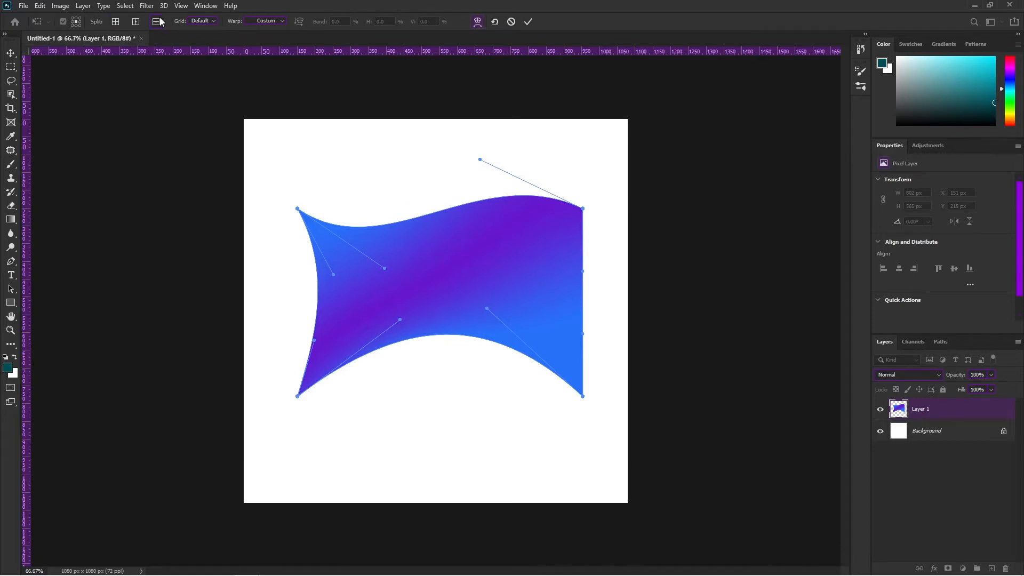
Apply a 3 x 3 warp grid to the shape and pull its inner grid points and left-edge point to new positions.
click(199, 21)
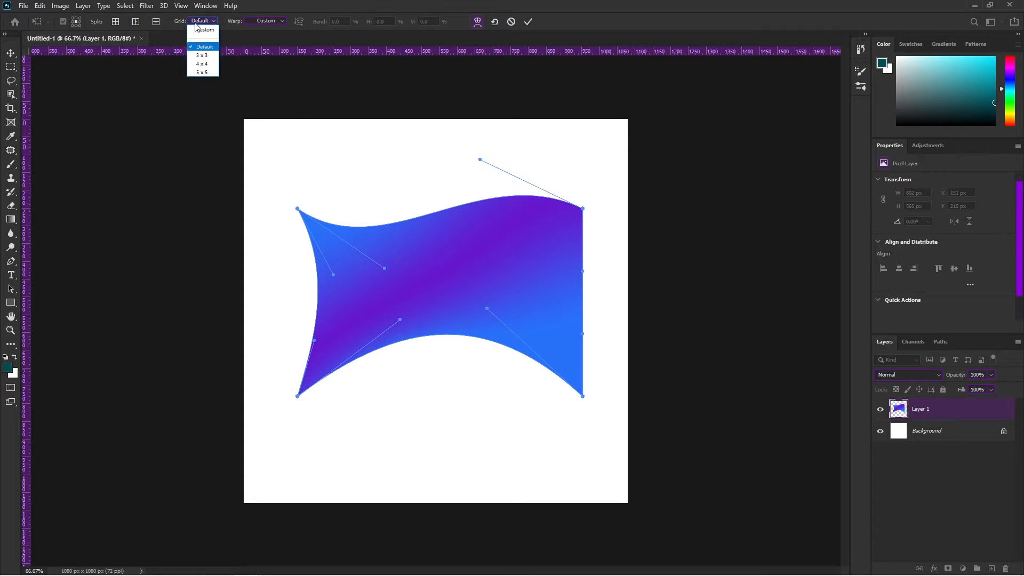
click(203, 55)
drag(397, 274, 378, 246)
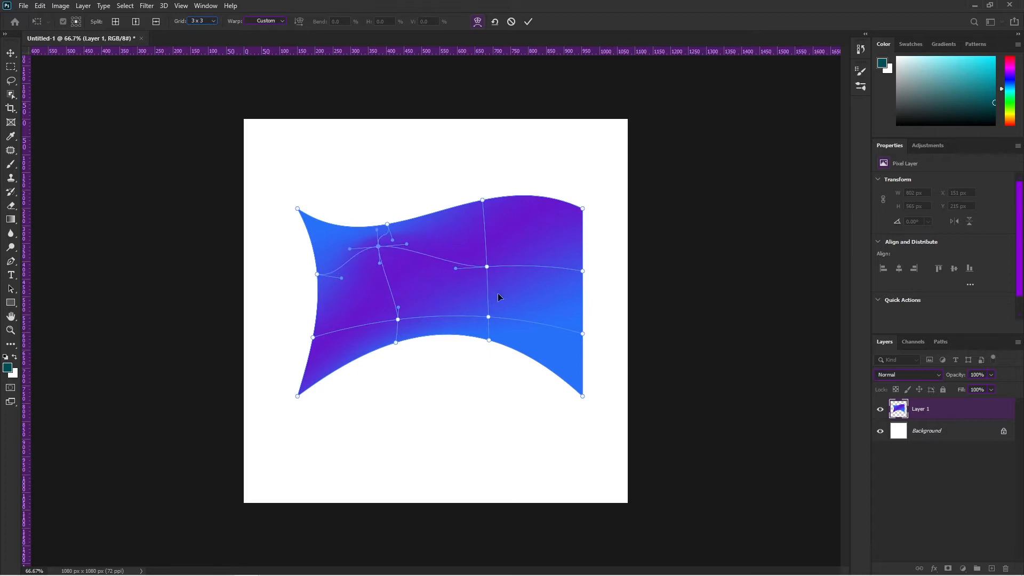
drag(487, 267, 523, 300)
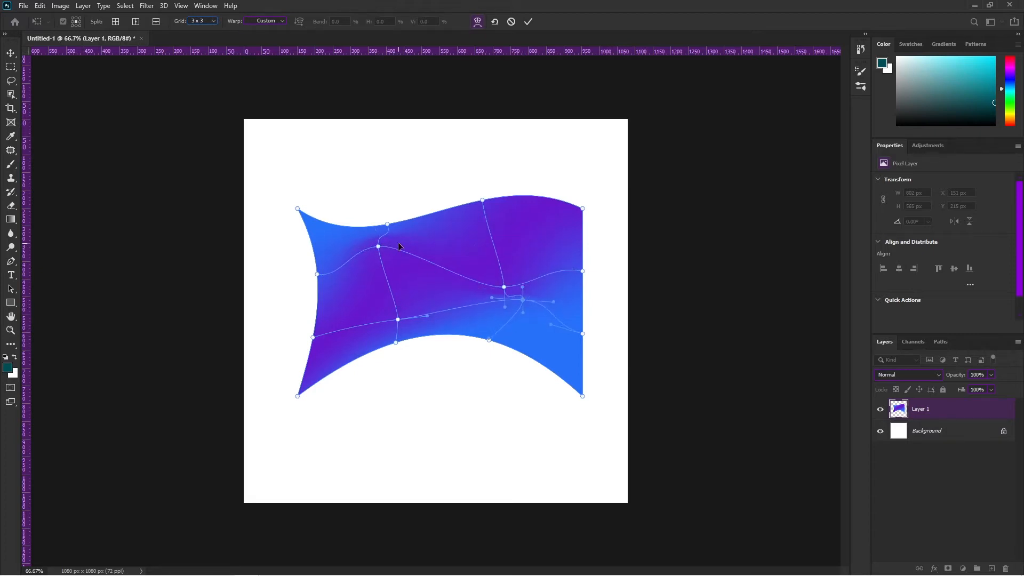
drag(383, 249, 393, 309)
mouse_move(505, 290)
mouse_down()
mouse_move(503, 258)
mouse_move(523, 289)
mouse_up()
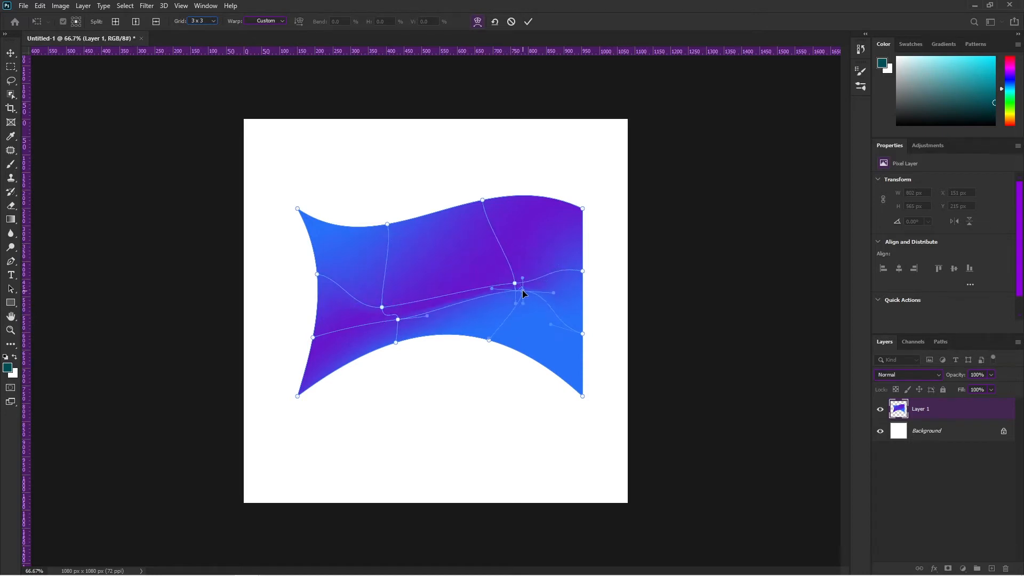
drag(315, 283, 322, 305)
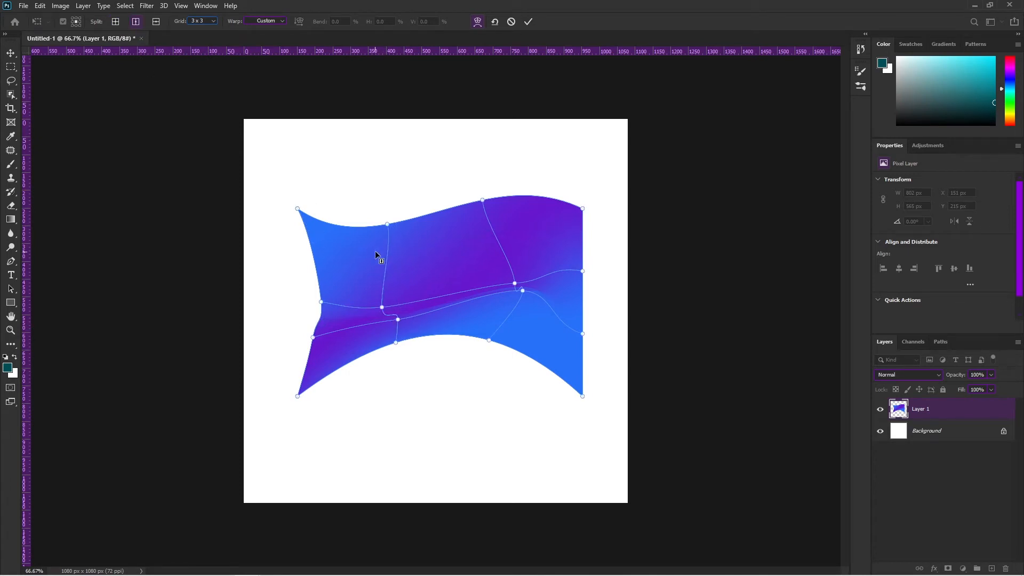
Split the warp with one extra vertical and one extra horizontal grid line, pull the upper inner intersections downward, and commit the transform.
click(441, 226)
click(155, 24)
click(390, 263)
drag(387, 263, 399, 295)
drag(447, 251, 454, 277)
drag(498, 243, 502, 276)
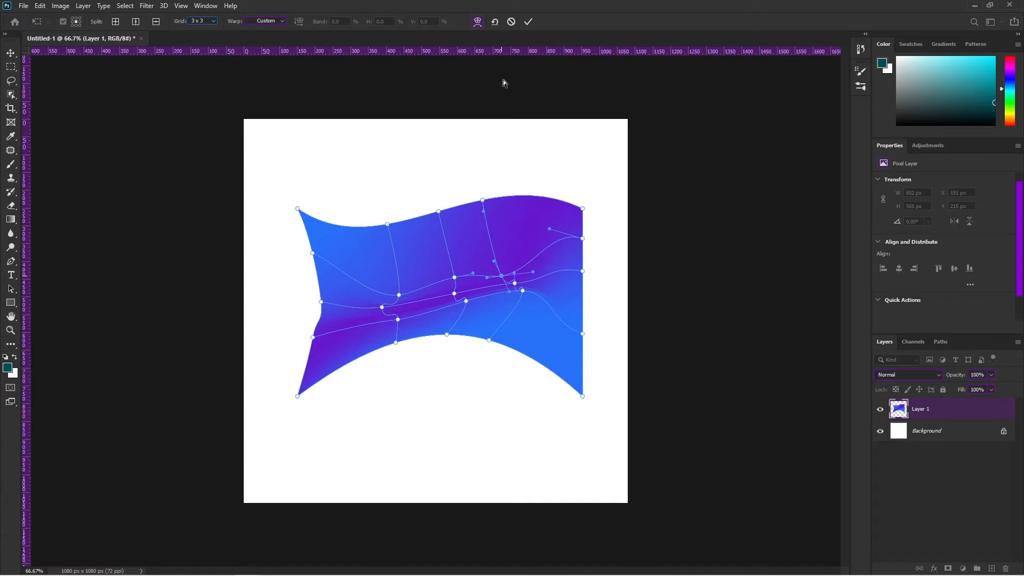
key(Return)
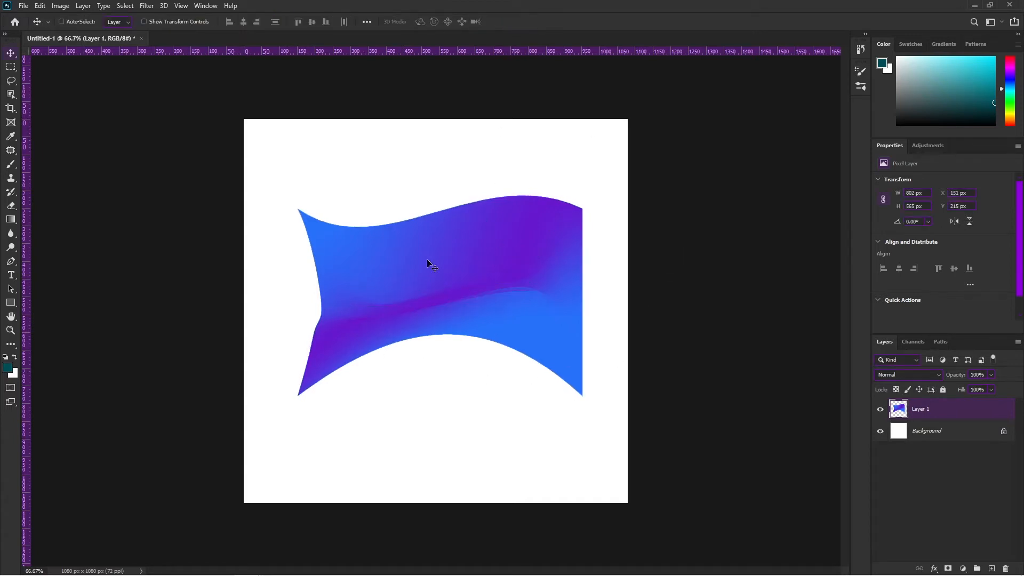
Move the warped shape to about X 95 px, Y 240 px, and delete it.
mouse_move(539, 287)
mouse_down()
mouse_move(508, 293)
mouse_move(520, 293)
mouse_up()
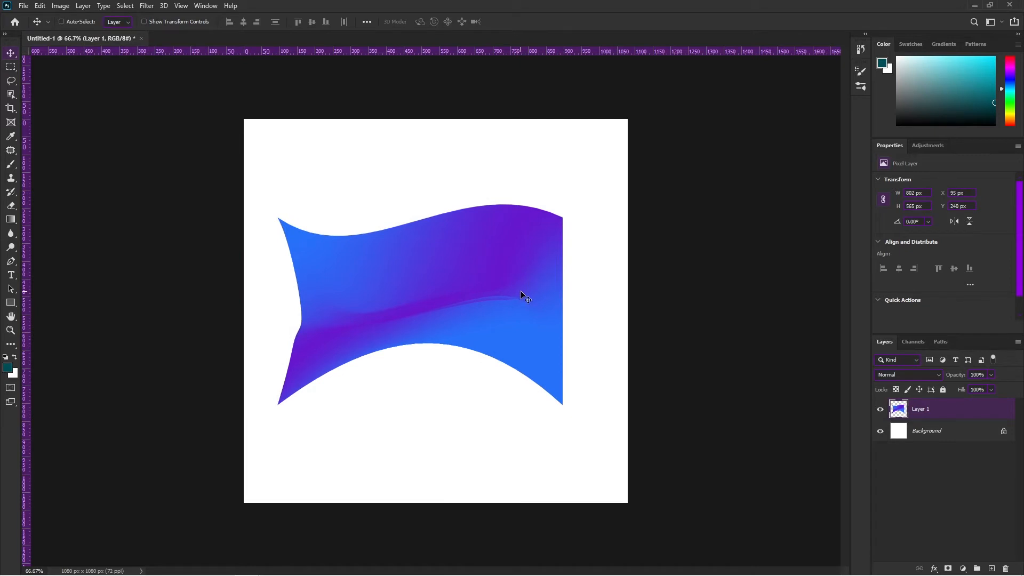
key(Delete)
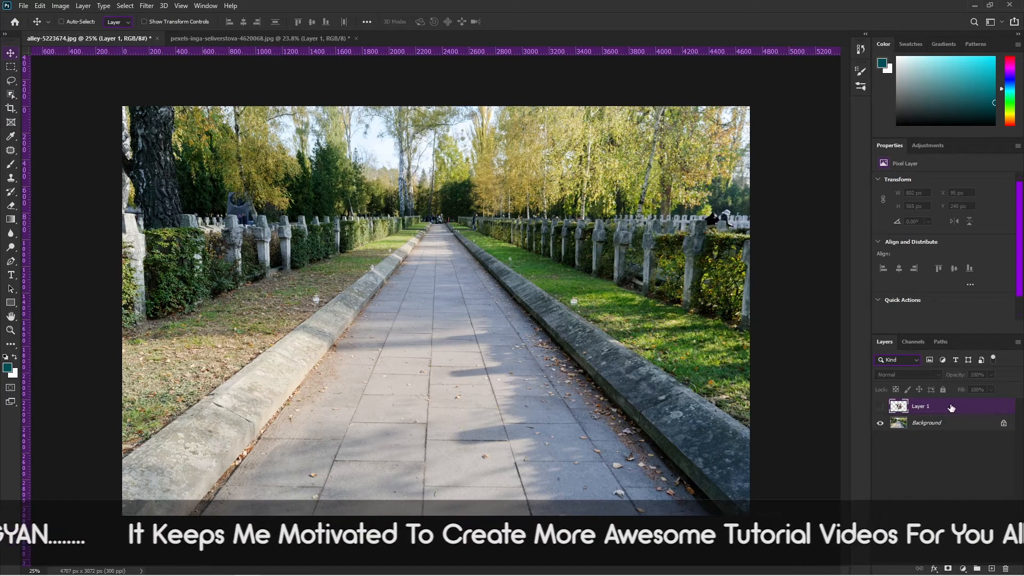
In alley-5223674.jpg, show Layer 1, duplicate it, hide the copy and select the original layer.
click(880, 407)
drag(944, 411, 991, 568)
click(881, 407)
click(928, 424)
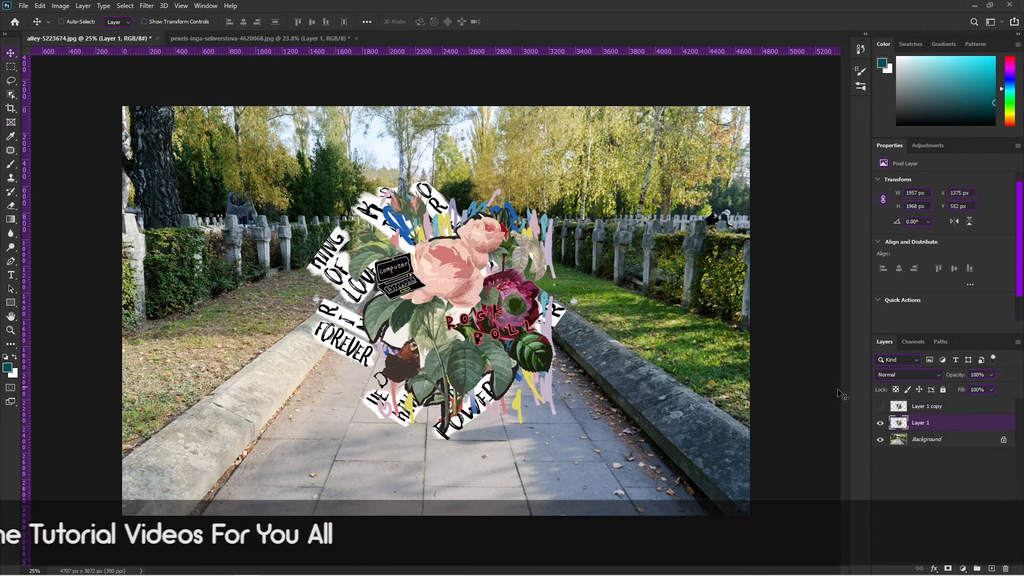
Move the floral artwork down over the path to about X 1315 px, Y 724 px.
drag(488, 335, 488, 370)
drag(429, 290, 429, 291)
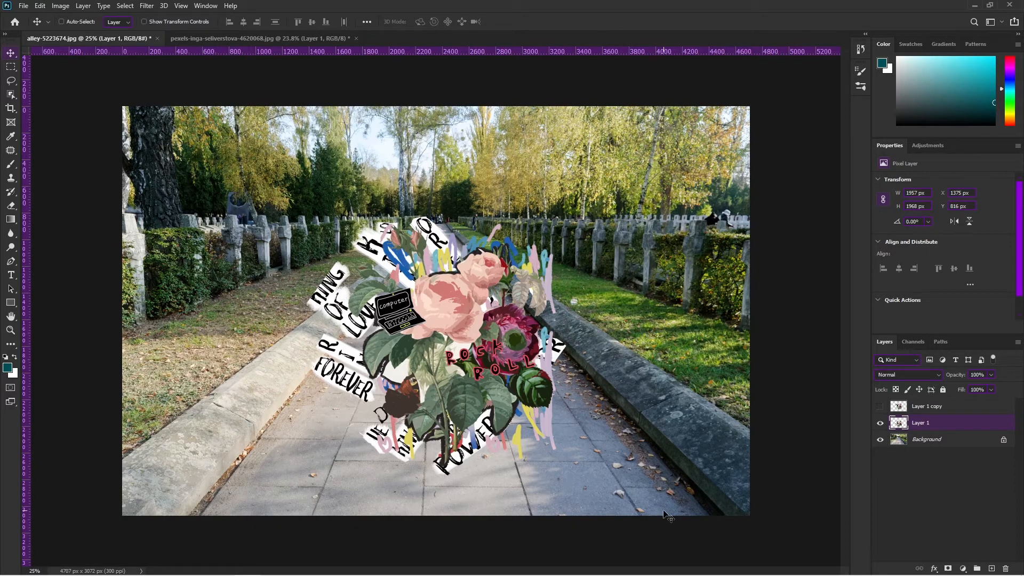
drag(471, 376, 466, 363)
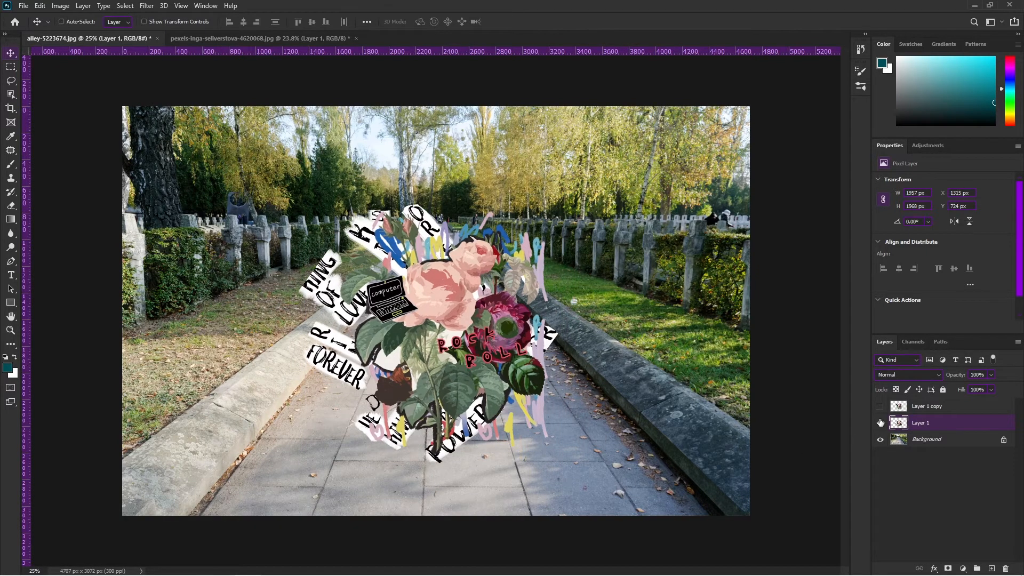
Free Transform the artwork with Perspective, widening its bottom edge to span the path and narrowing its top edge.
click(41, 6)
click(75, 239)
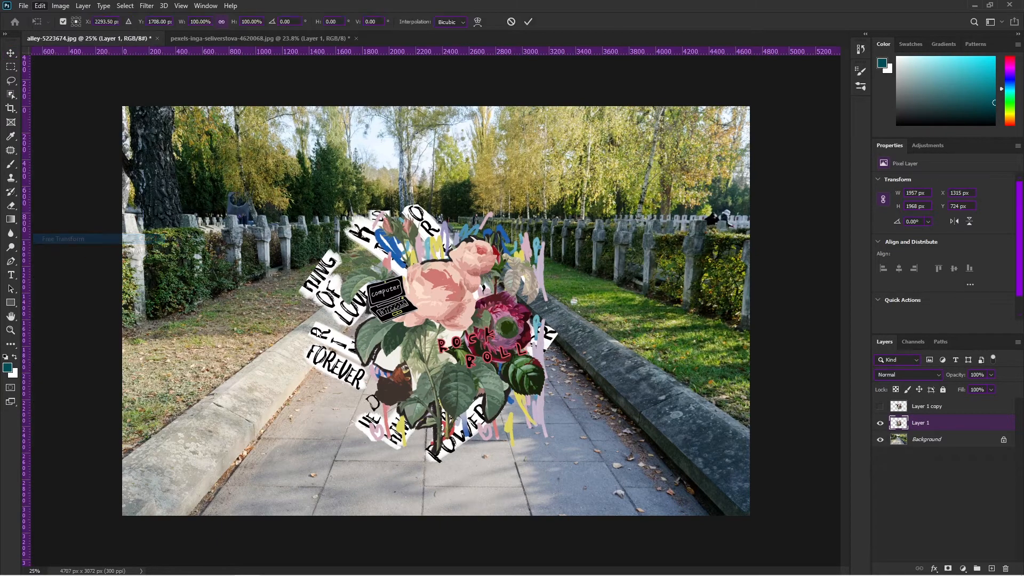
drag(470, 365, 471, 383)
right_click(459, 297)
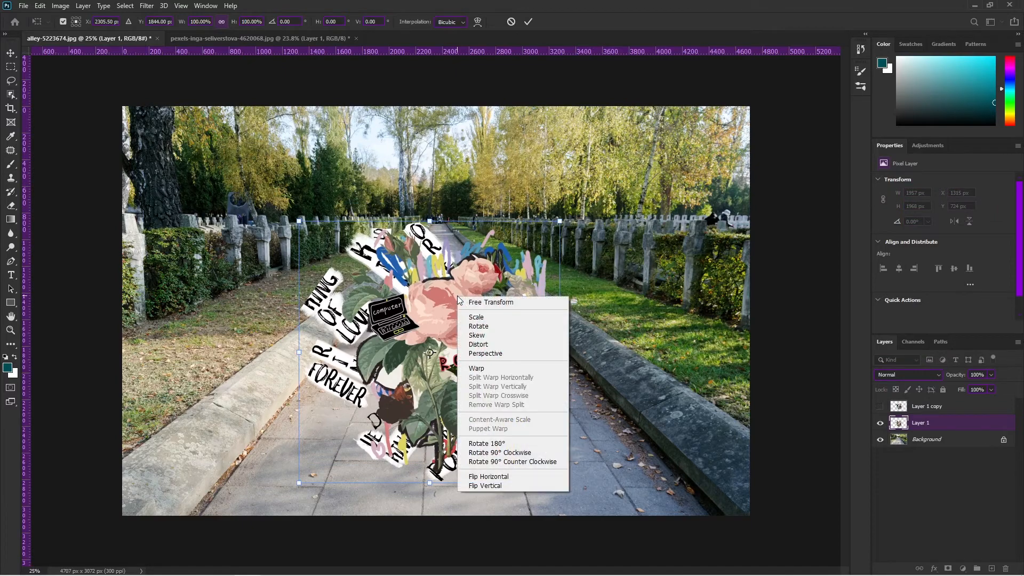
click(482, 353)
drag(559, 485, 661, 477)
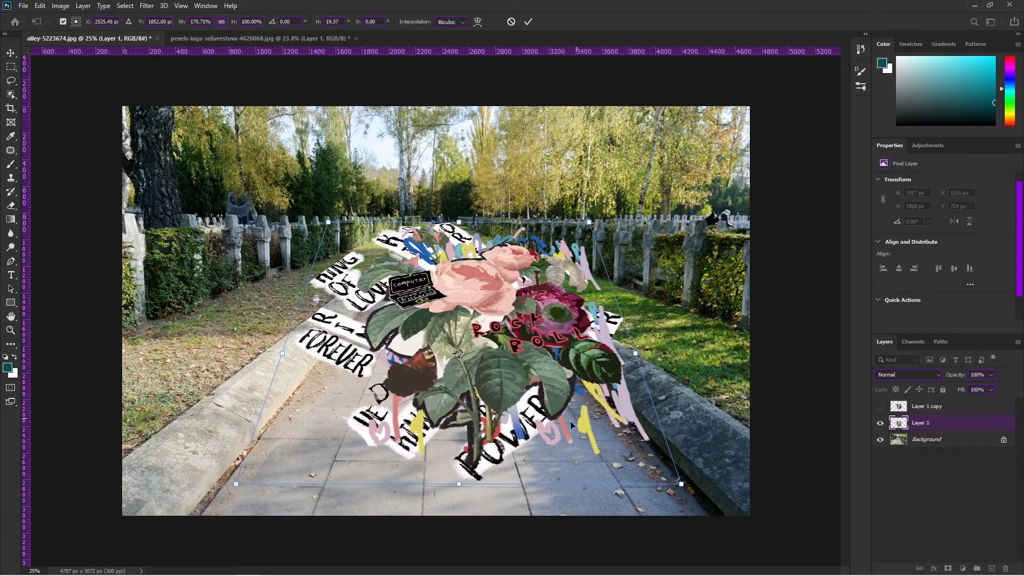
drag(236, 487, 232, 485)
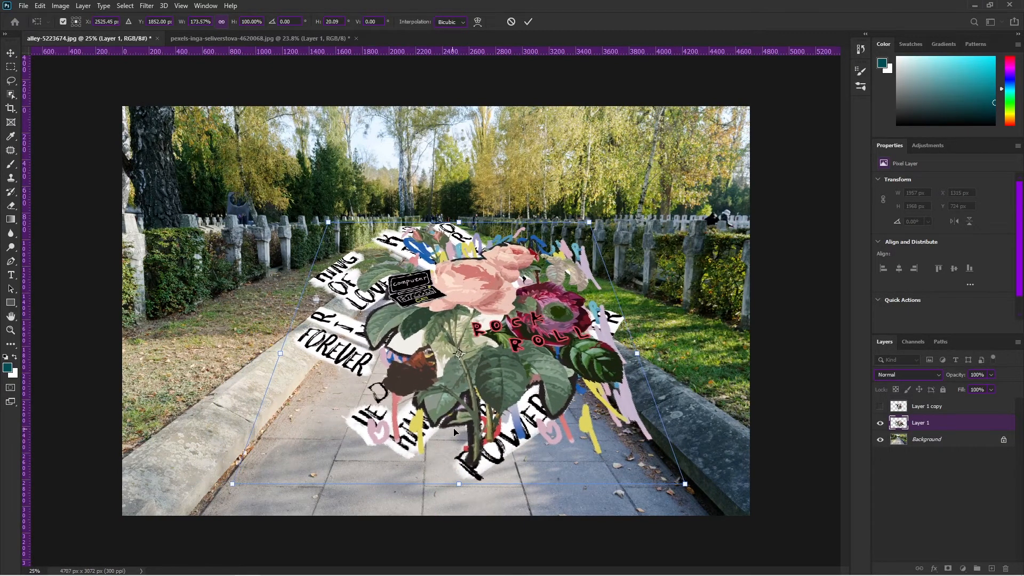
drag(452, 428, 448, 431)
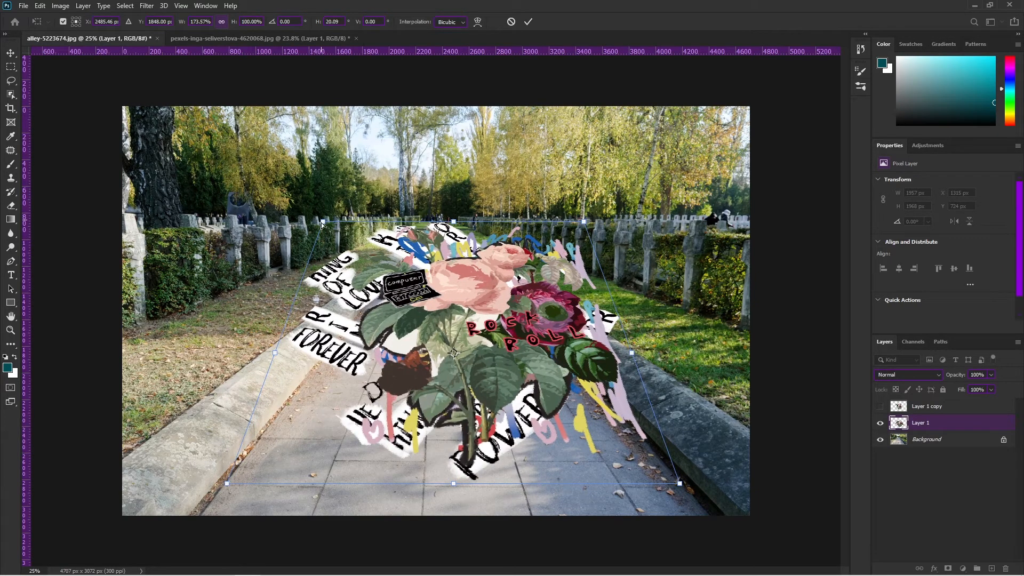
drag(324, 225, 399, 222)
Scale the artwork down from its top edge to about 79% height, and widen its top edge slightly with Perspective.
right_click(477, 260)
click(511, 278)
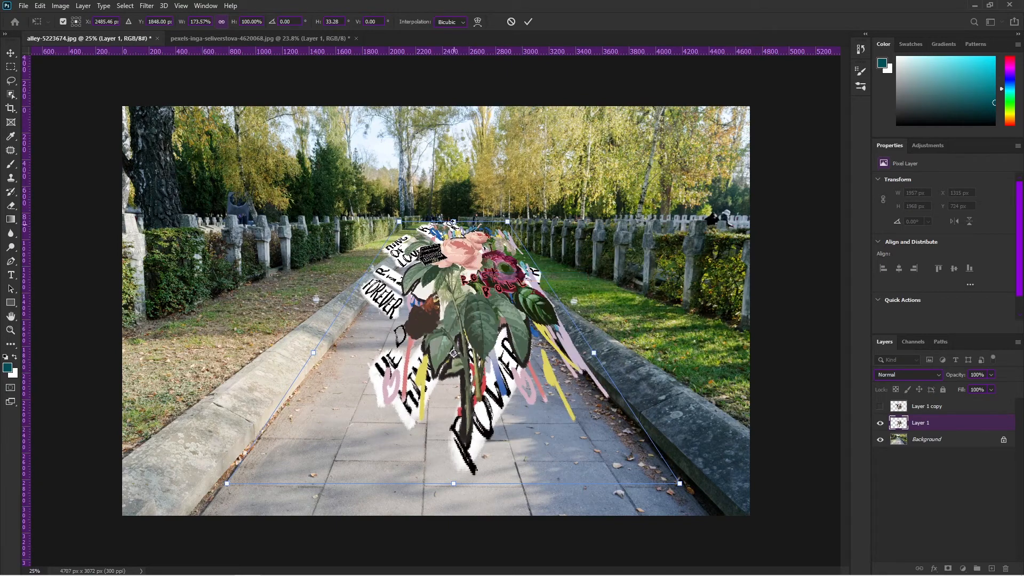
drag(453, 221, 453, 277)
right_click(439, 283)
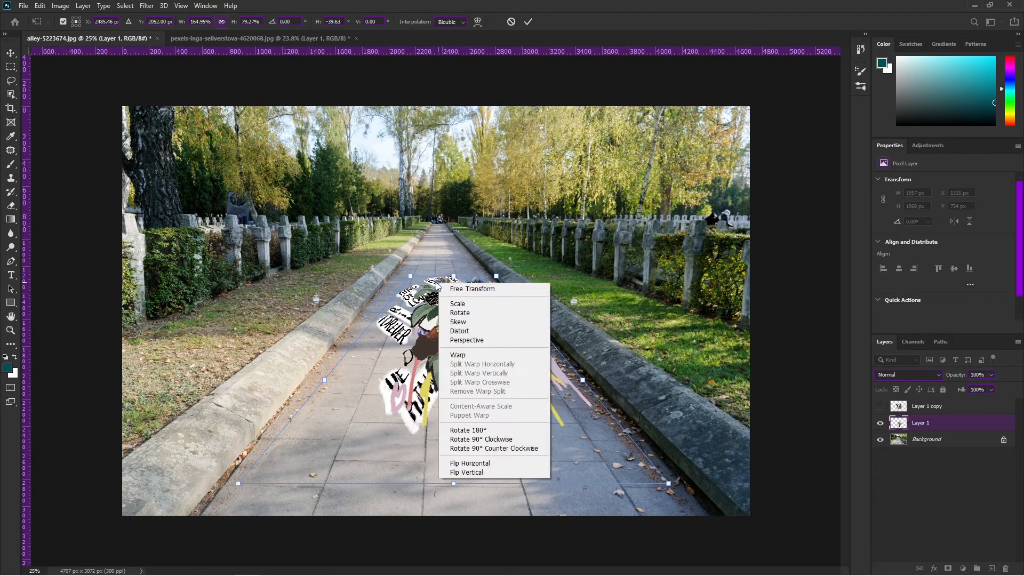
click(456, 340)
drag(411, 276, 398, 276)
drag(464, 291, 524, 342)
Pull the artwork's bottom corners out to the path's edges and nudge its top-left corner slightly outward.
right_click(490, 312)
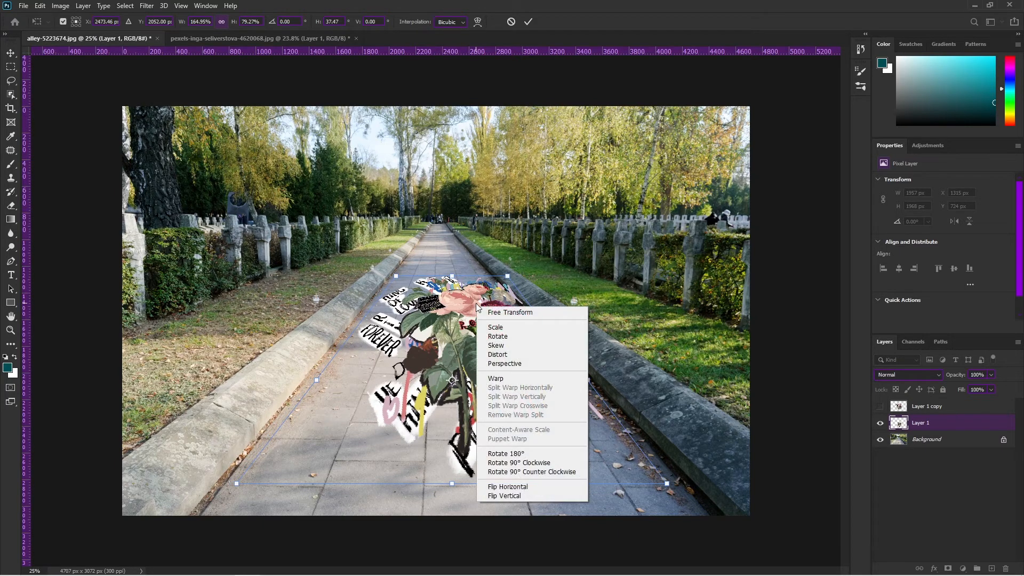
click(490, 364)
drag(235, 482, 228, 482)
drag(668, 484, 682, 484)
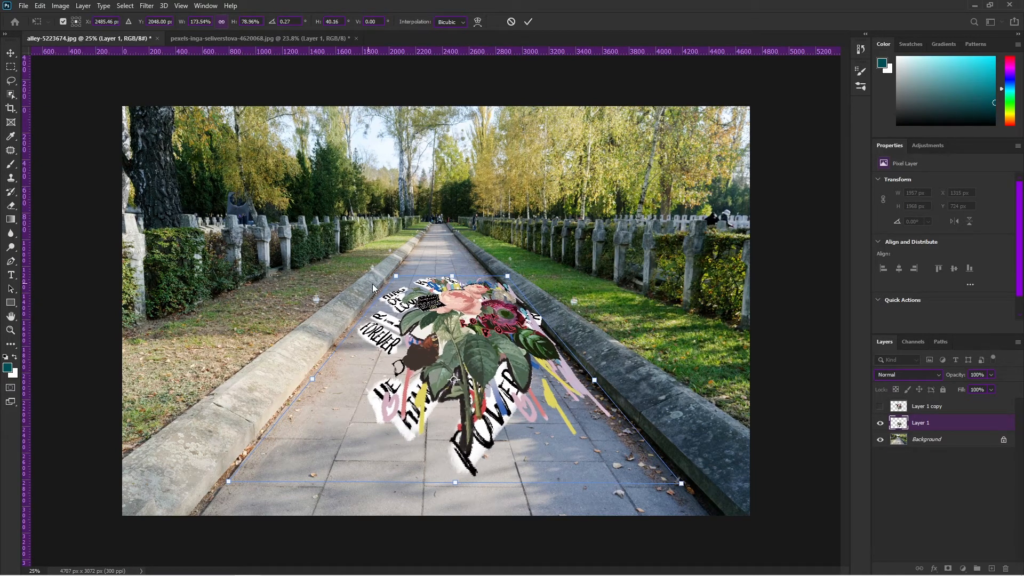
drag(395, 277, 392, 275)
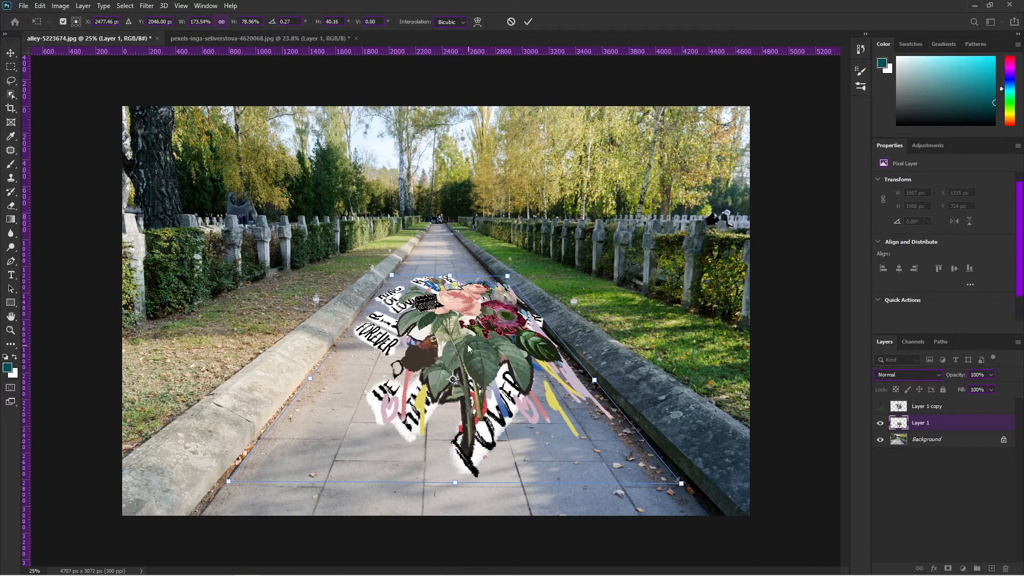
Move the artwork's top-right corner slightly inward and pull its bottom-right corner out to the path's edge.
right_click(468, 345)
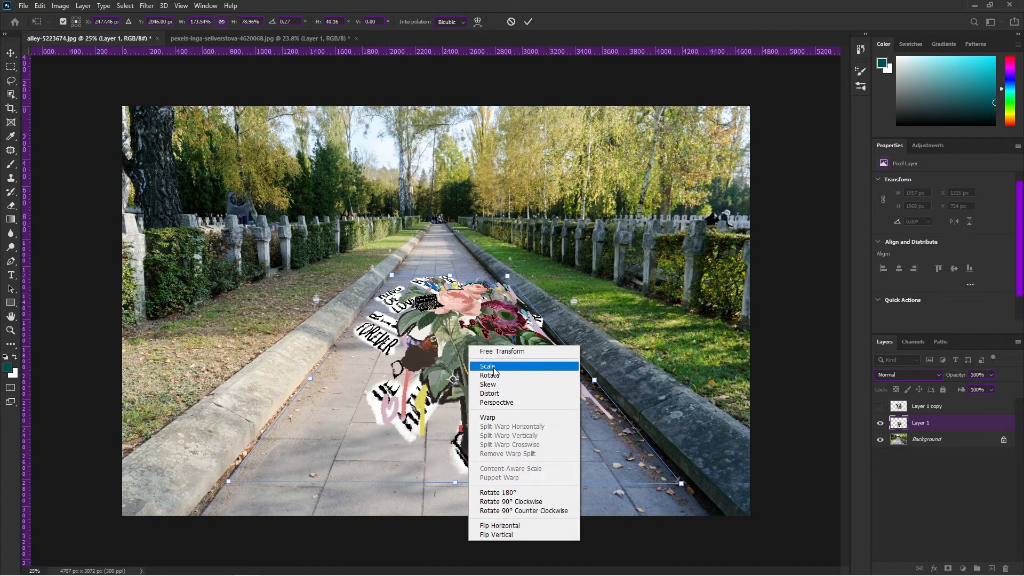
click(496, 395)
drag(507, 276, 504, 279)
right_click(475, 378)
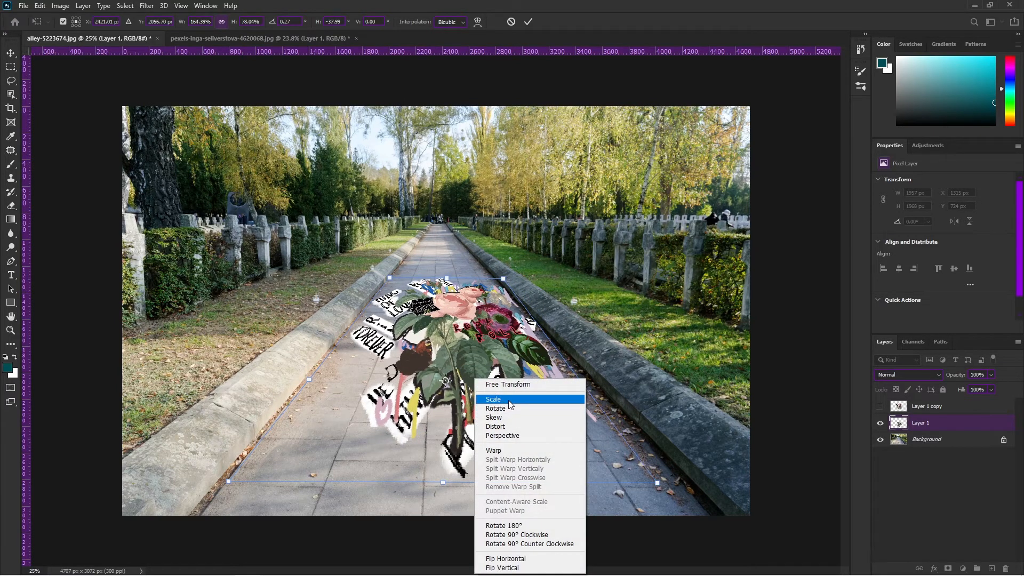
click(505, 435)
drag(659, 484, 682, 480)
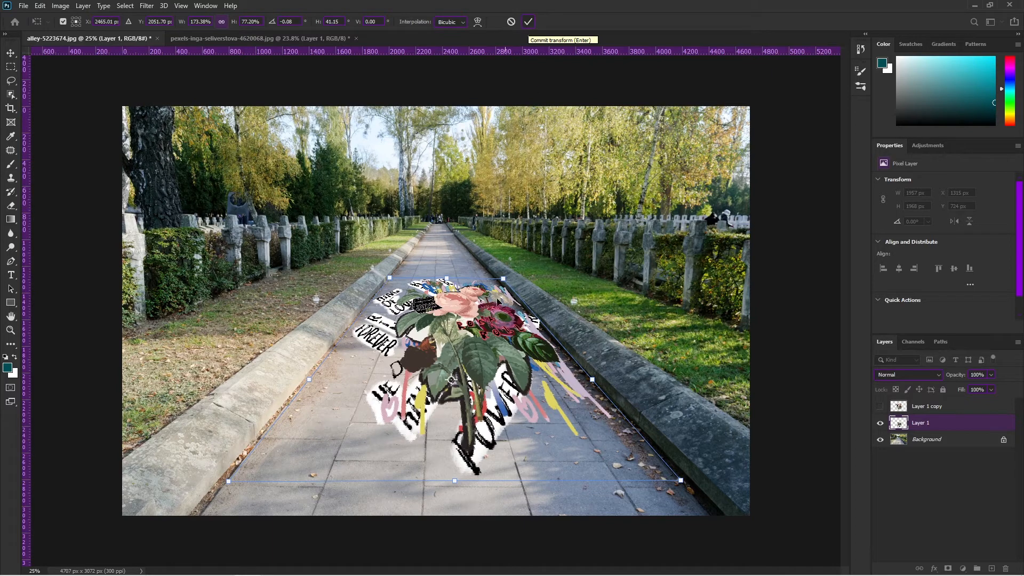
Distort the artwork's top-right corner a little further inward and down, and commit the transform.
right_click(473, 306)
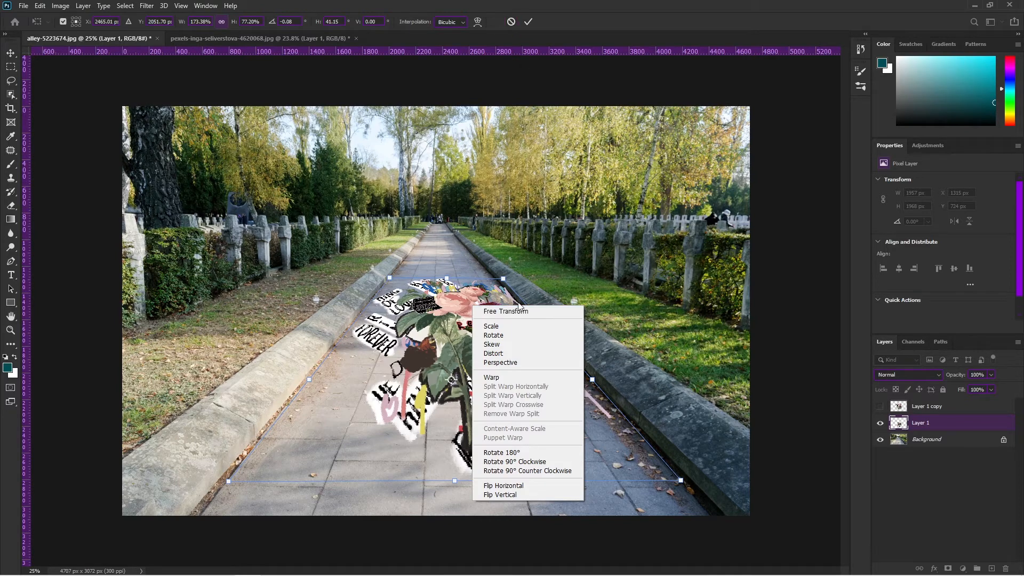
click(518, 353)
drag(504, 280, 498, 283)
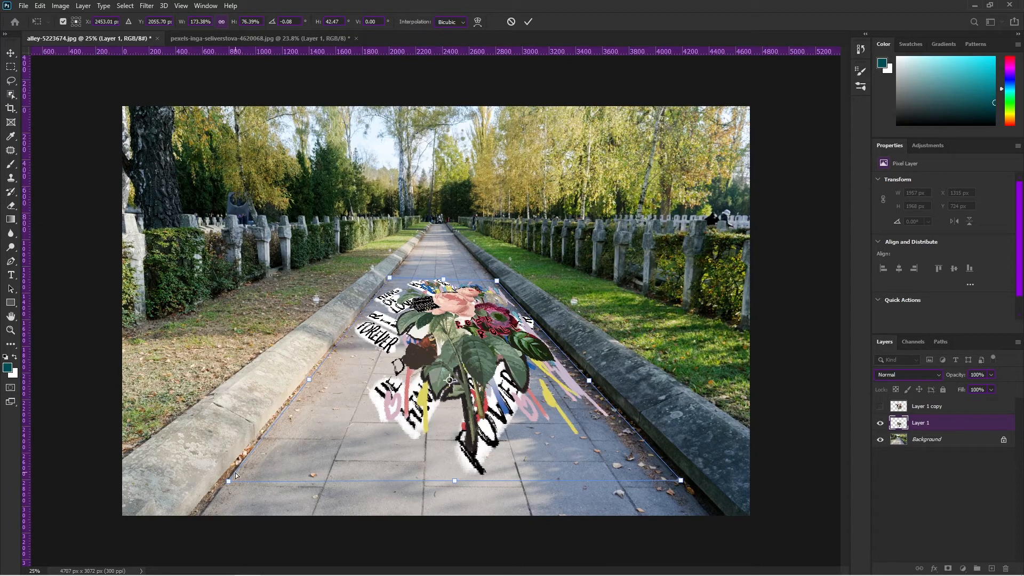
right_click(475, 319)
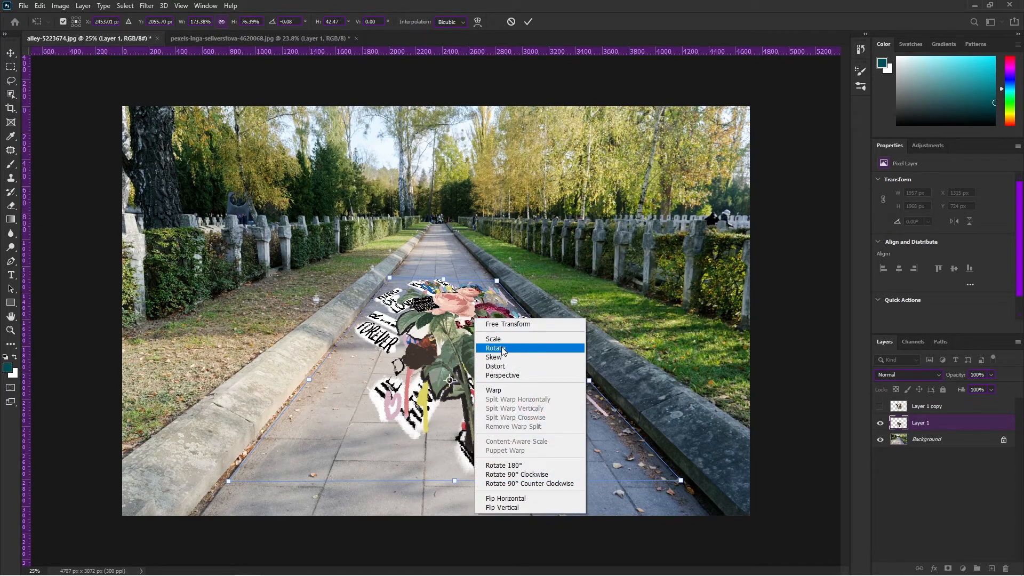
click(453, 333)
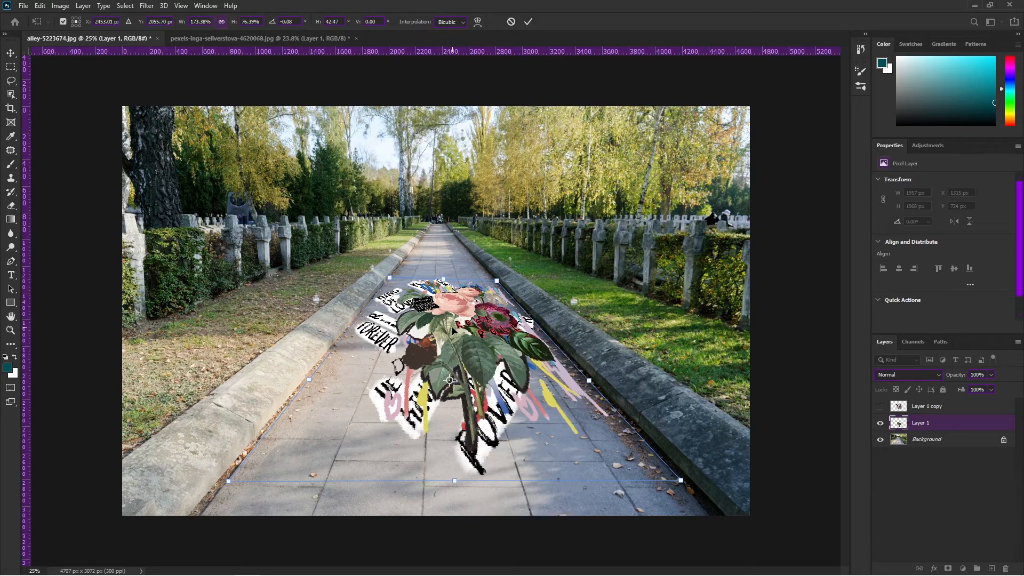
click(529, 21)
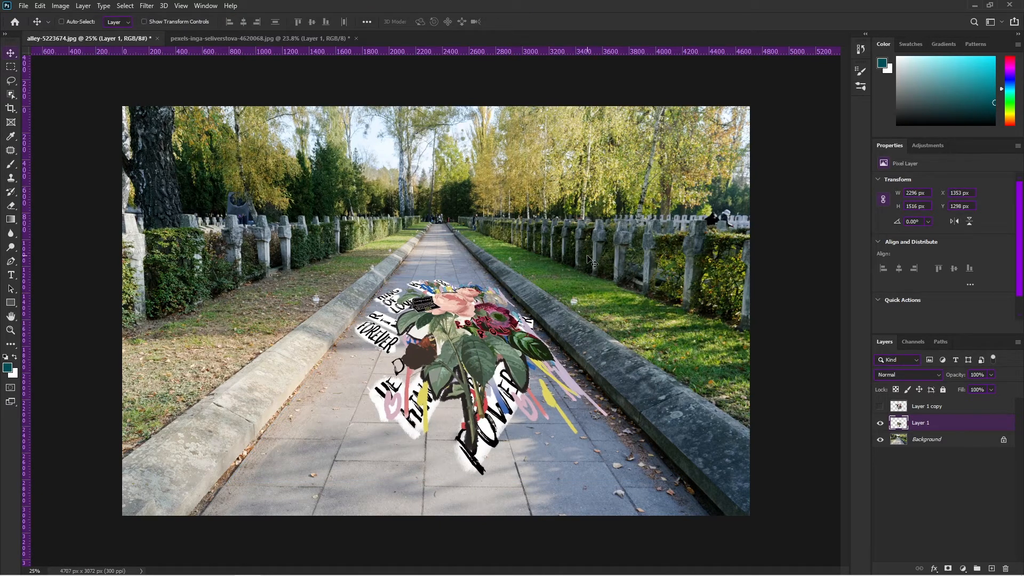
Try Soft Light as Layer 1's blend mode, and set it to Overlay instead.
click(891, 376)
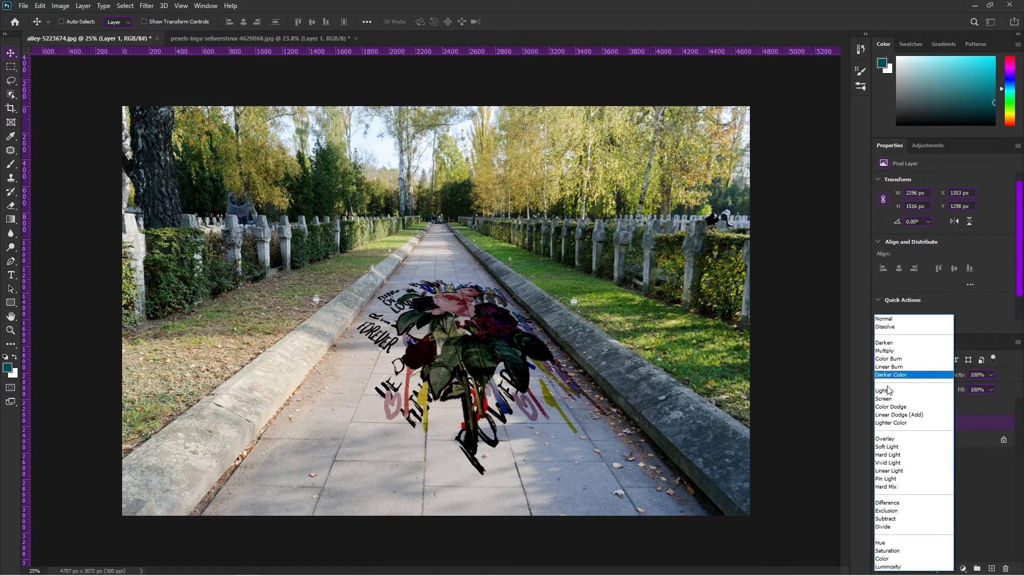
click(892, 449)
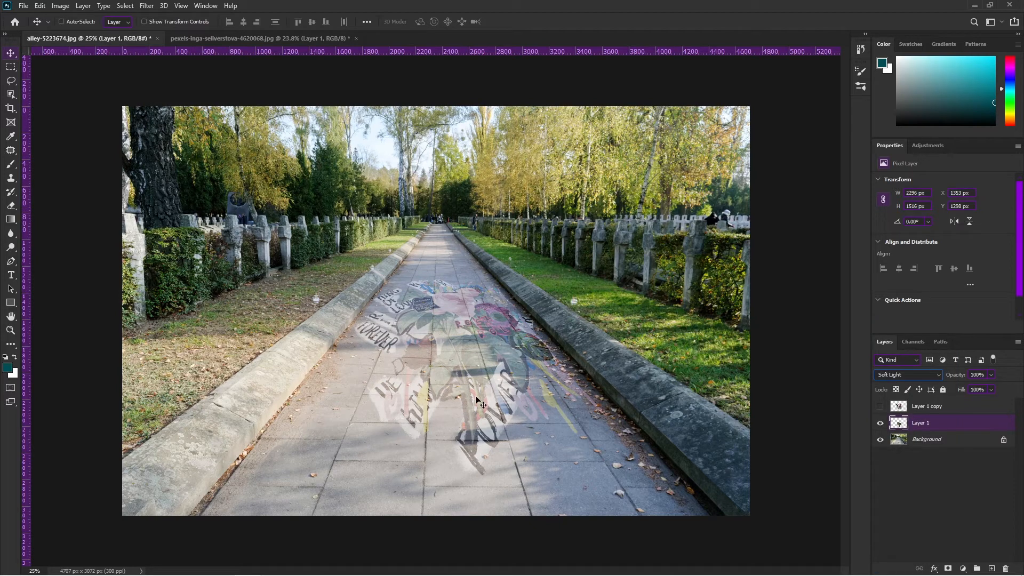
click(916, 374)
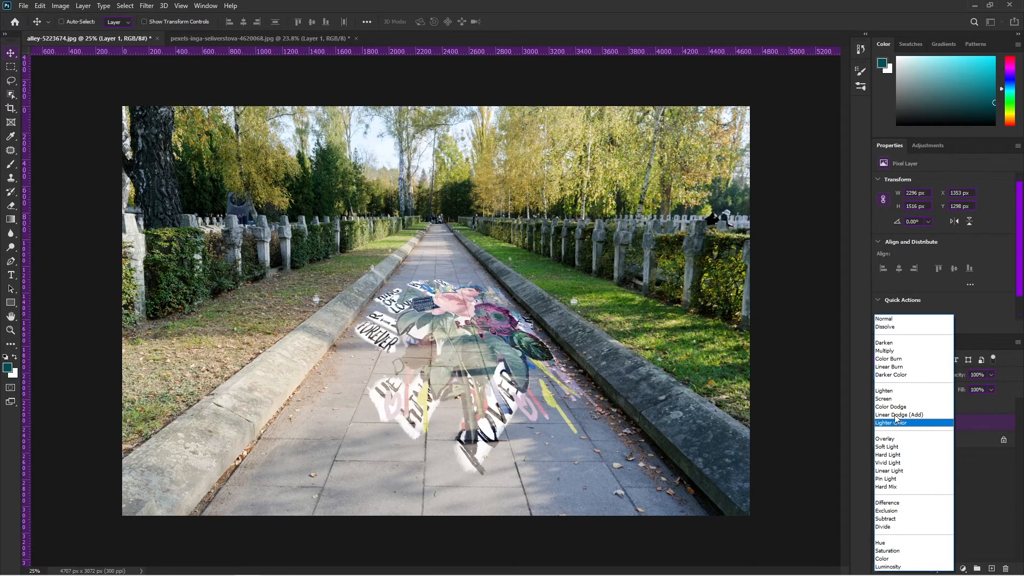
click(894, 440)
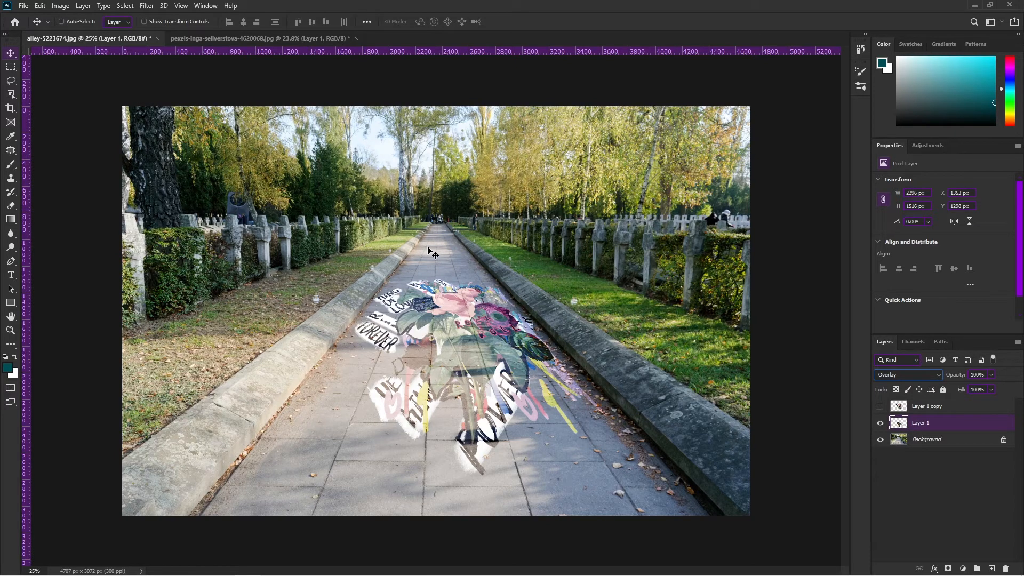
Try distorting Layer 1's artwork again, moving its top corners inward and its bottom corners outward to the path's edges.
click(40, 6)
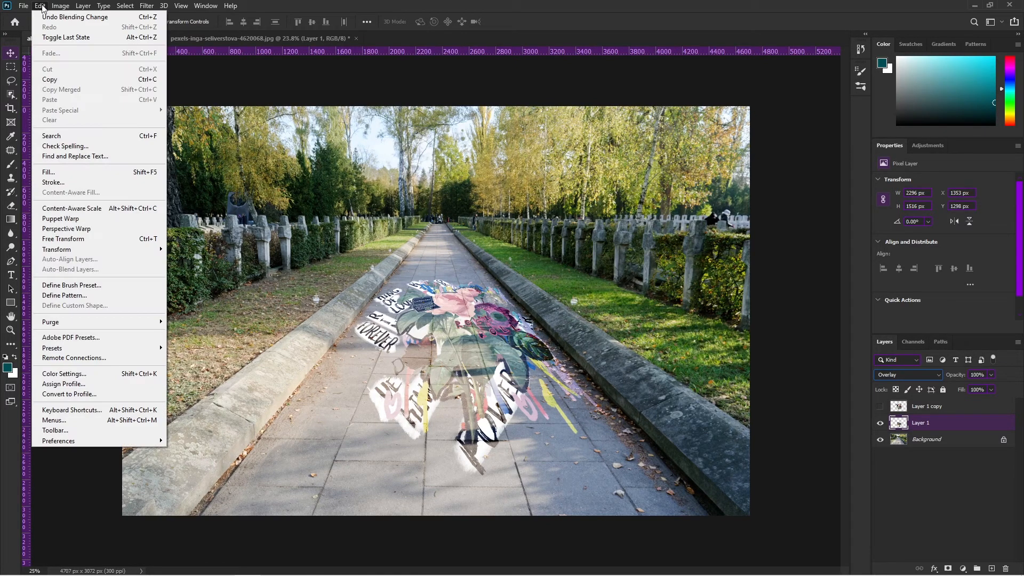
click(75, 239)
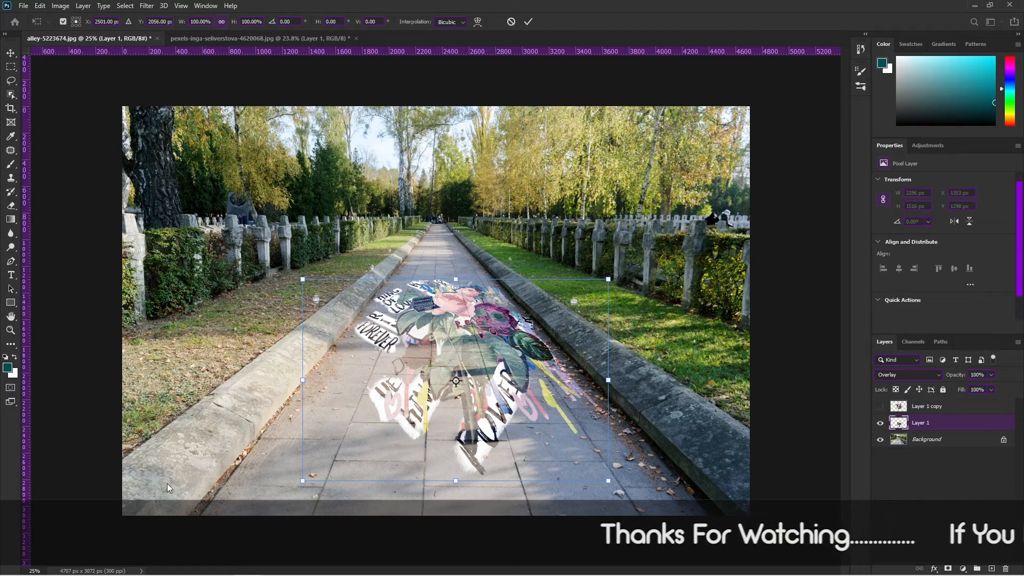
mouse_move(486, 354)
mouse_down()
mouse_move(544, 341)
mouse_move(536, 298)
mouse_move(503, 365)
mouse_move(501, 356)
mouse_up()
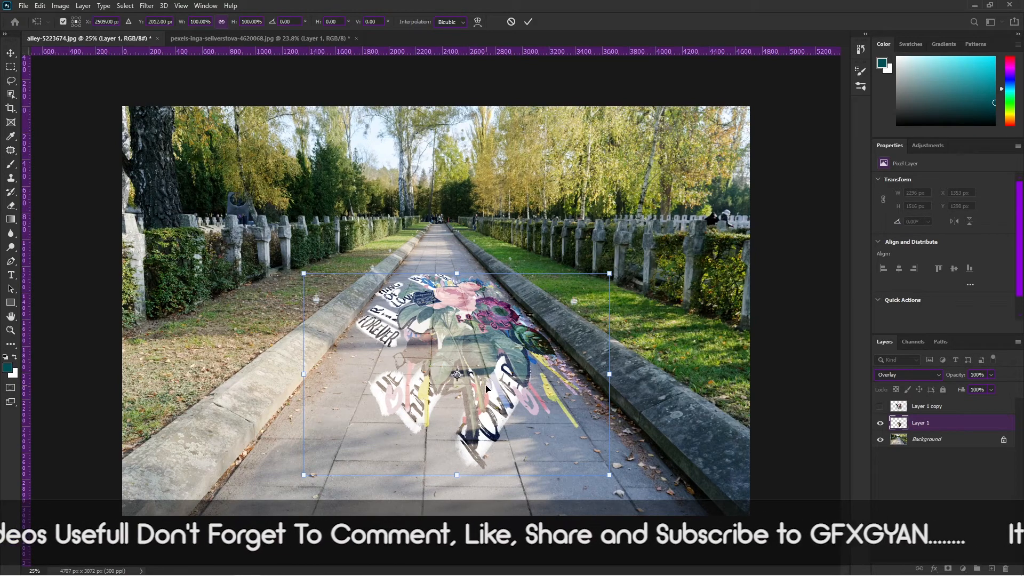
right_click(480, 326)
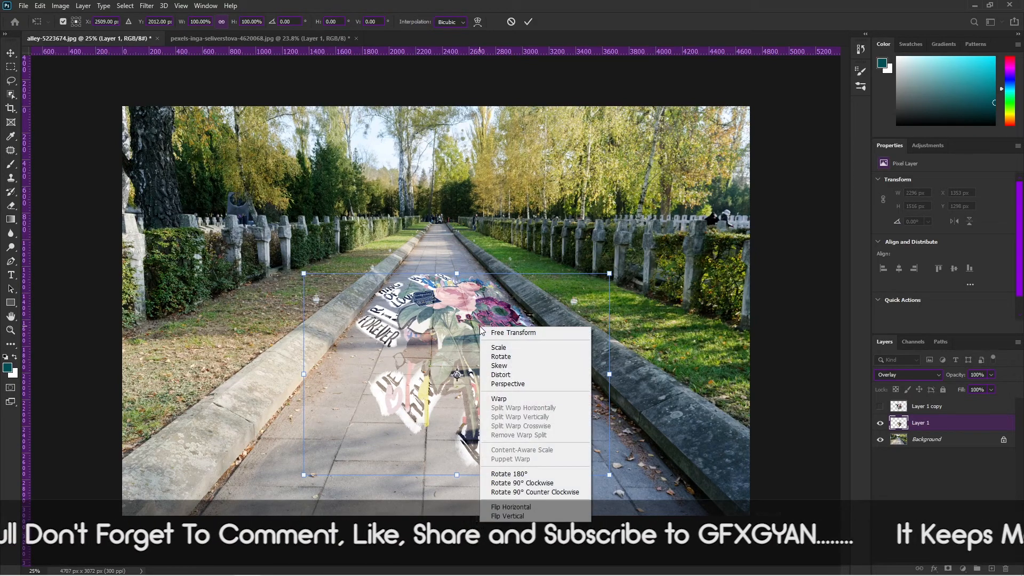
click(515, 376)
drag(303, 273, 386, 285)
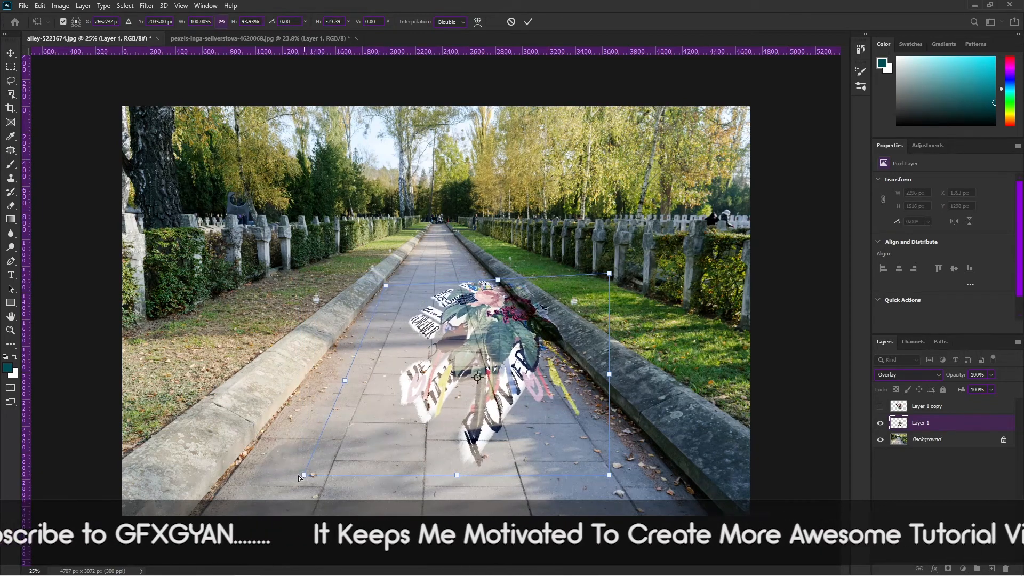
drag(304, 475, 241, 468)
drag(609, 274, 492, 276)
drag(609, 474, 667, 467)
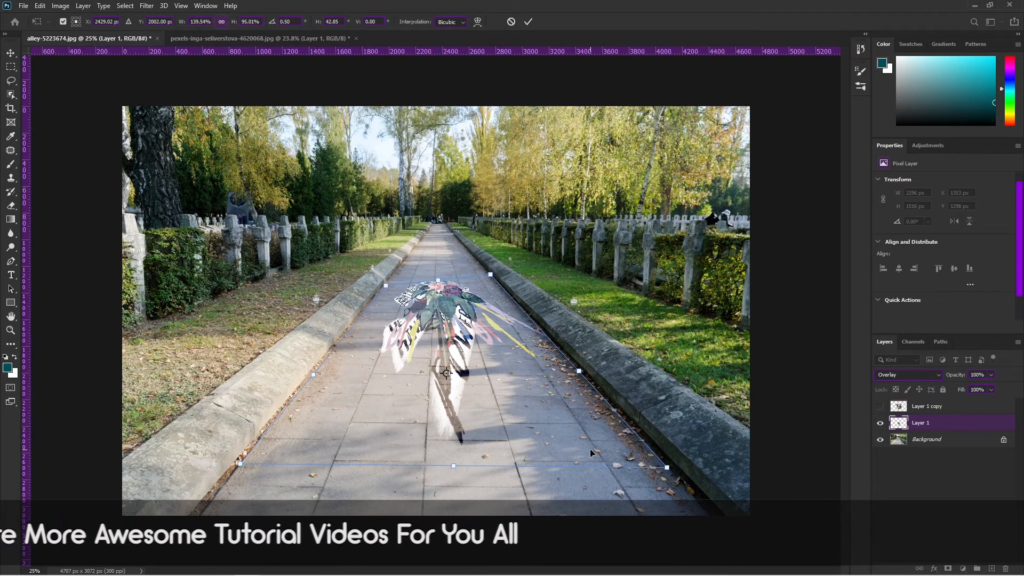
key(Return)
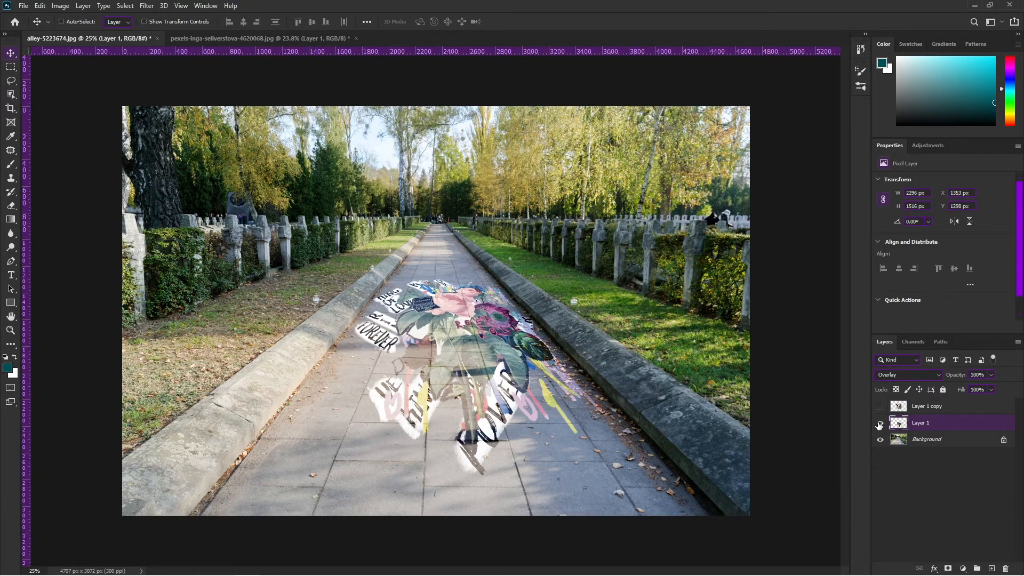
Hide Layer 1, show Layer 1 copy, and convert the copy to a smart object.
click(881, 423)
click(880, 406)
click(924, 407)
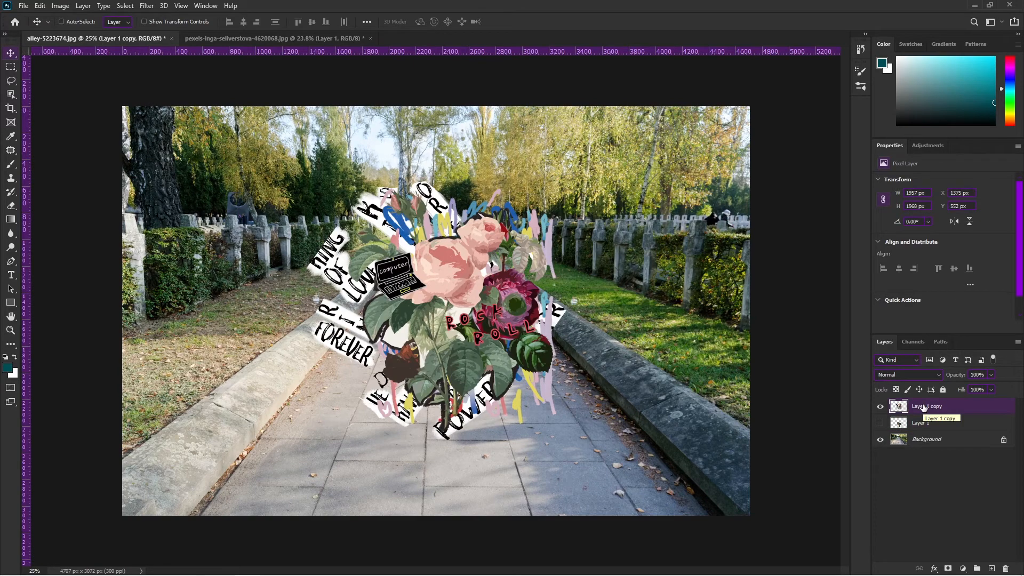
right_click(967, 412)
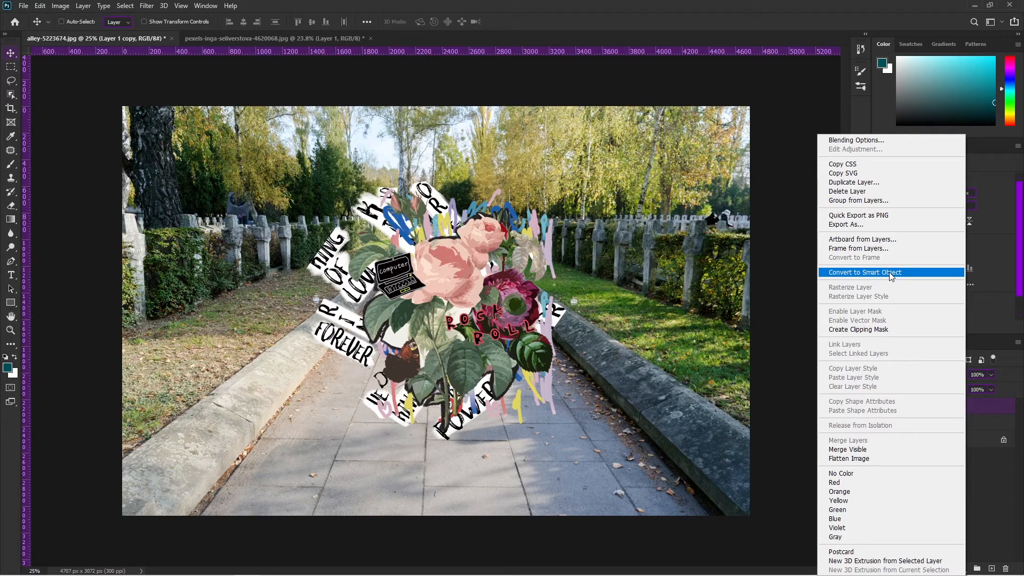
click(890, 273)
click(905, 273)
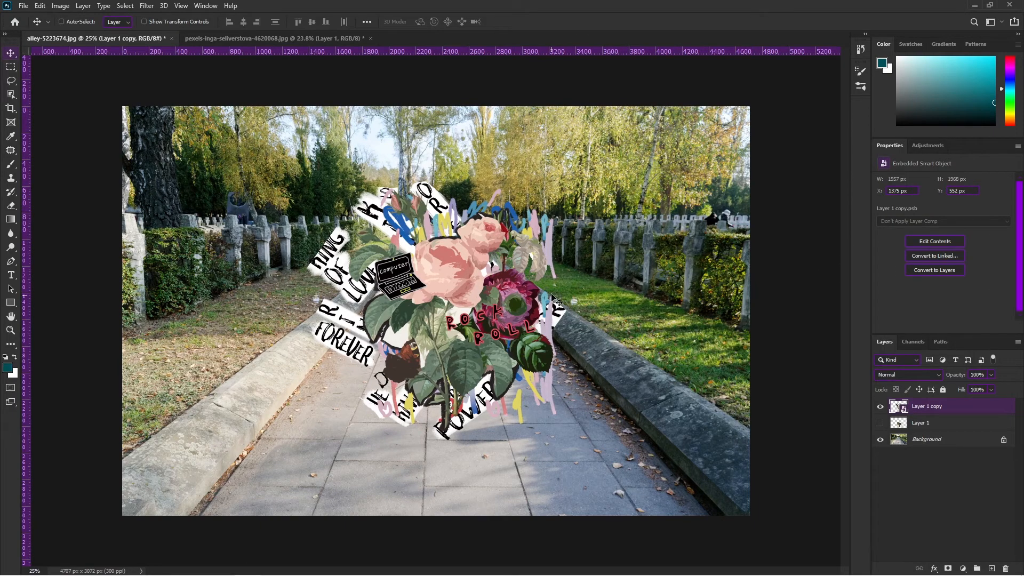
Apply a Perspective transform to Layer 1 copy, widening the artwork's base and narrowing its top toward the path's vanishing point.
key(ctrl+t)
right_click(469, 270)
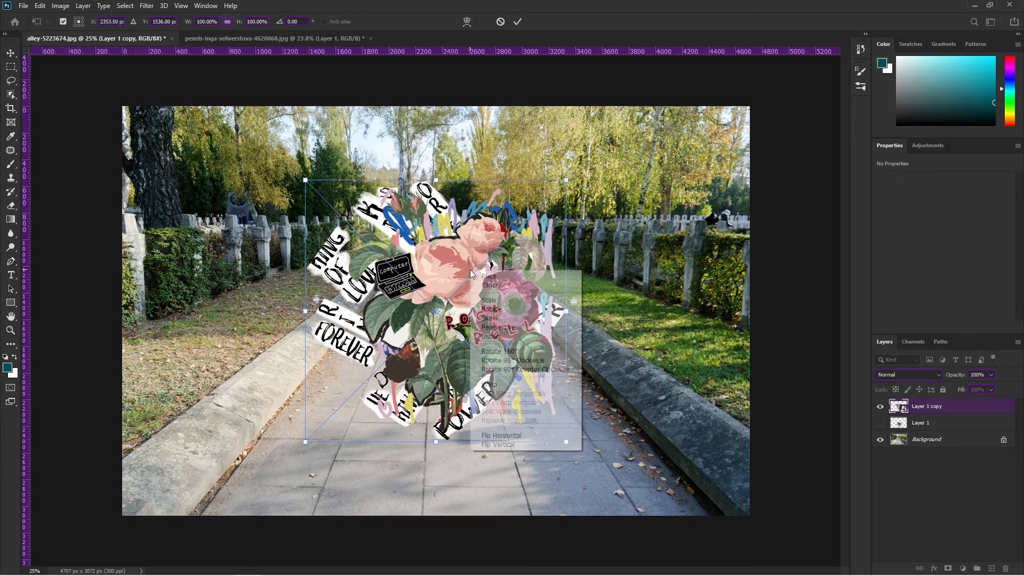
click(497, 327)
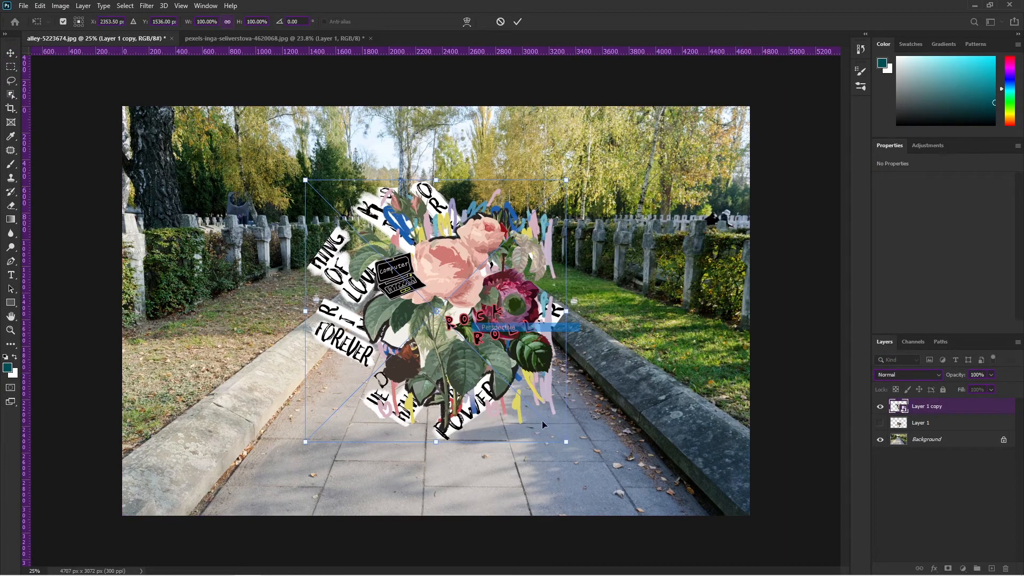
drag(566, 441, 632, 442)
drag(566, 180, 511, 180)
Scale the artwork vertically from its top edge to a height of about 1244 px so it sits on the path.
right_click(425, 226)
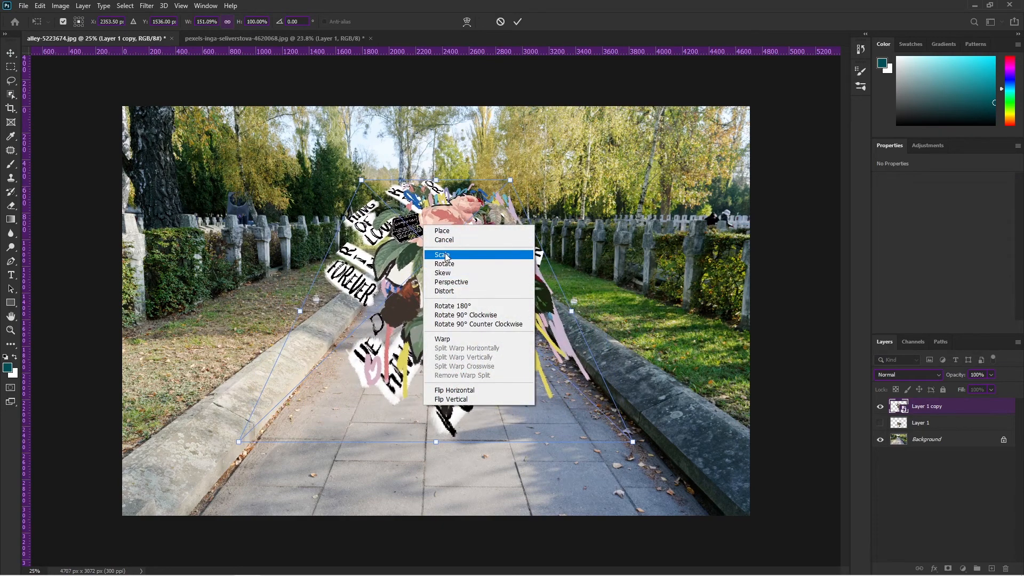
click(447, 256)
drag(436, 181, 445, 277)
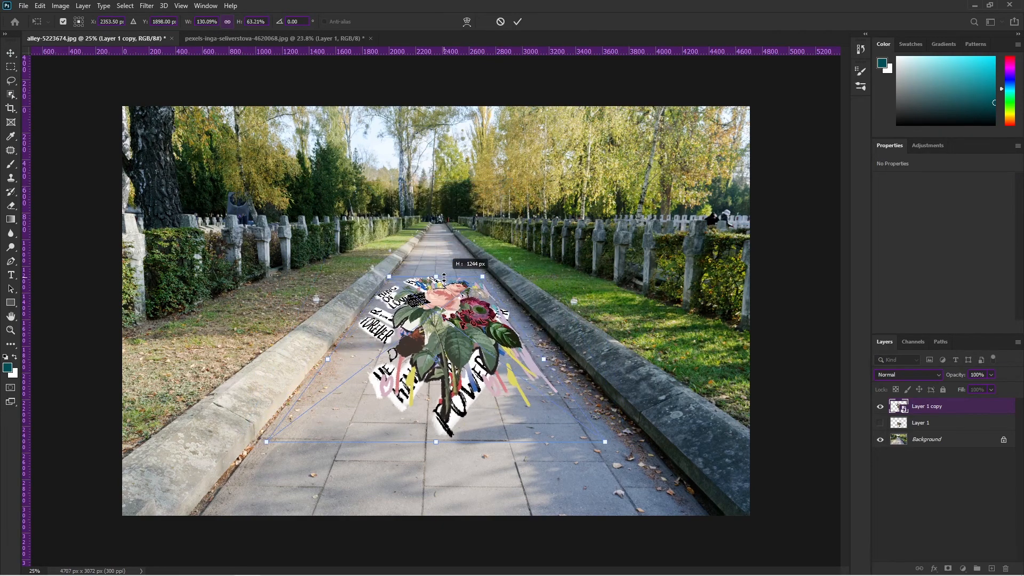
Distort the artwork's bottom corners and top-right corner out to the path's edges, and commit the transform.
right_click(442, 293)
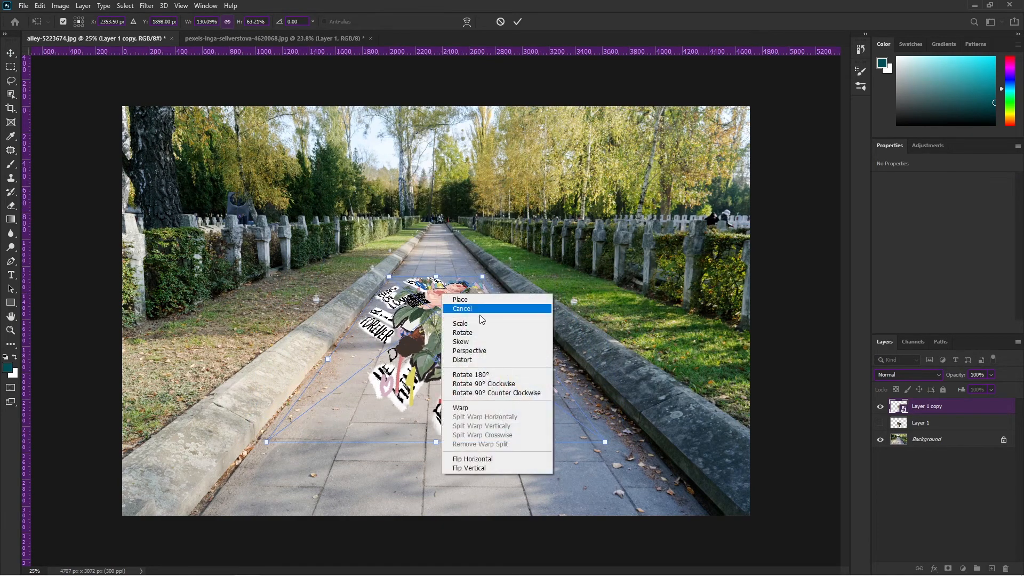
click(476, 360)
drag(605, 442, 648, 446)
drag(268, 444, 262, 443)
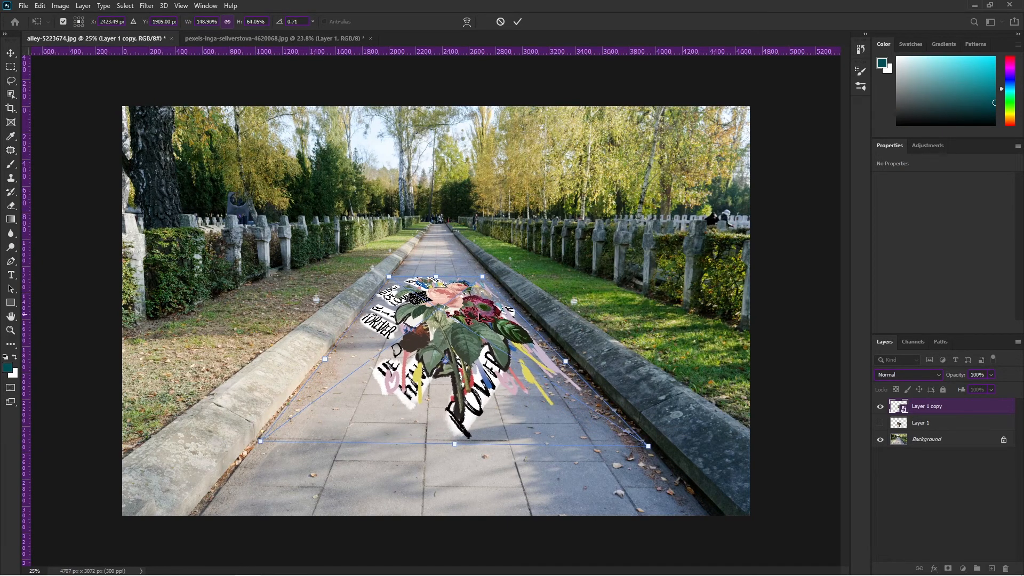
drag(485, 275, 491, 277)
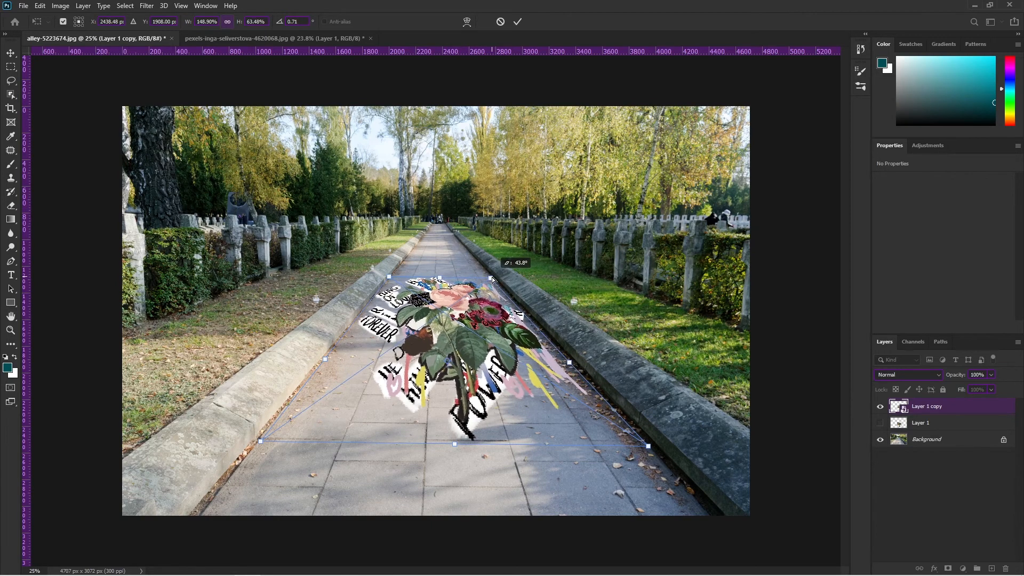
click(518, 22)
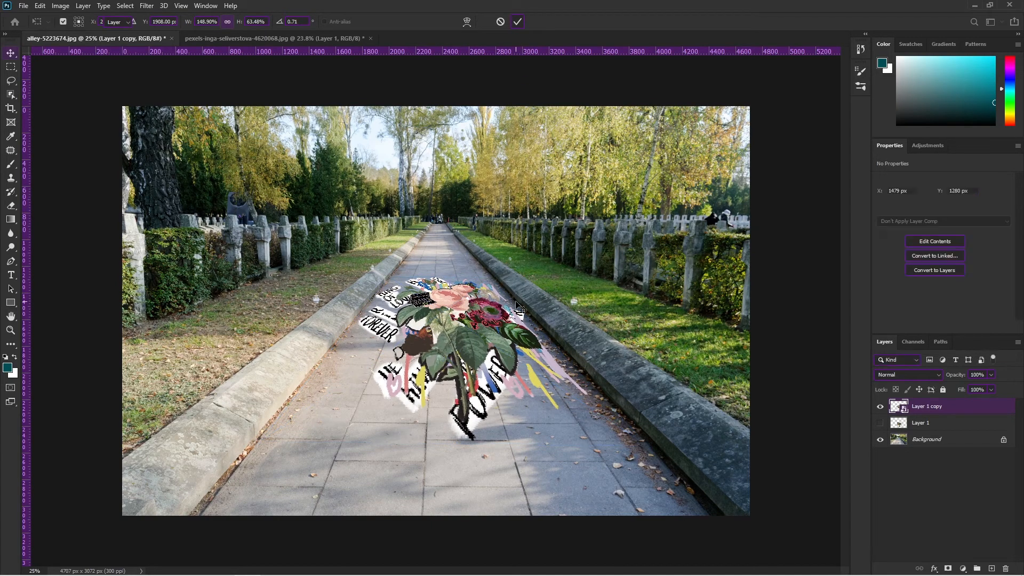
Set Layer 1 copy's blend mode to Overlay.
click(907, 374)
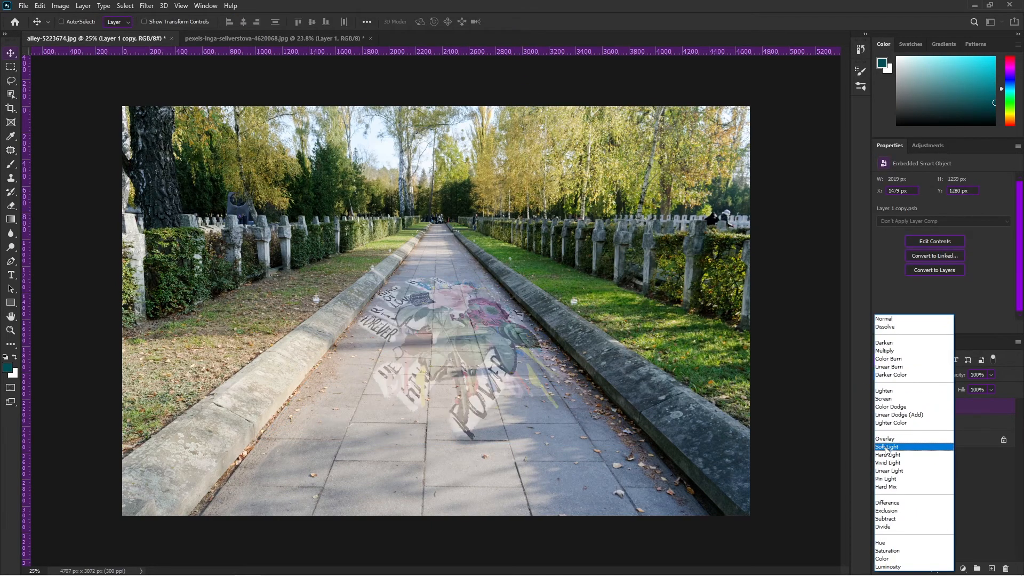
click(911, 484)
click(911, 483)
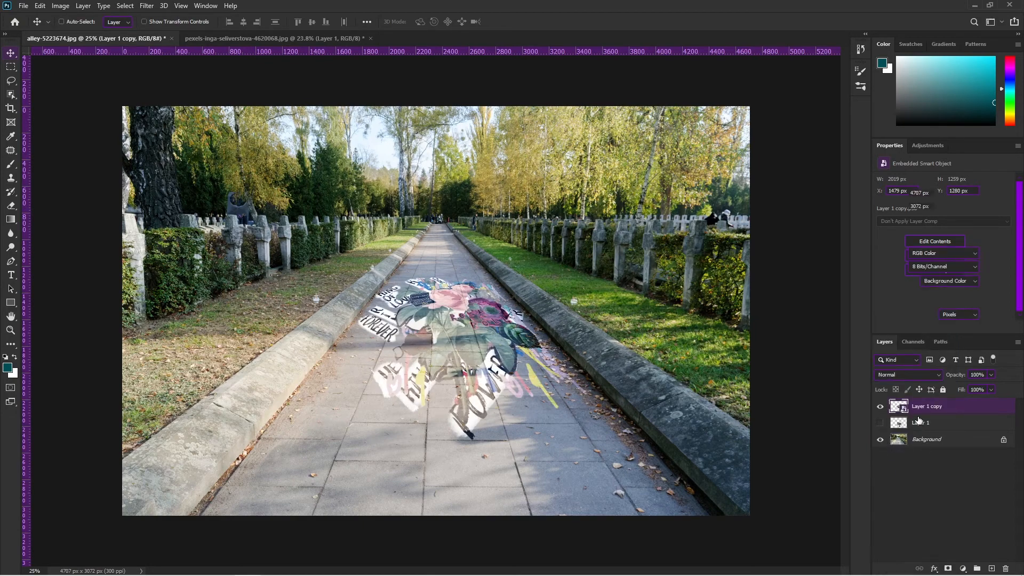
click(918, 408)
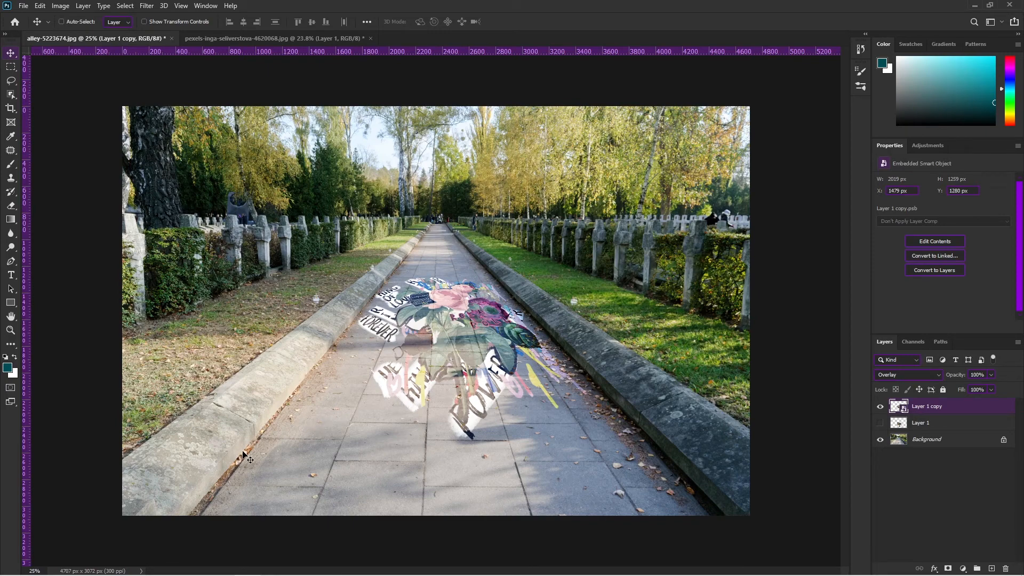
Try transforming the smart object again, stretching it taller and widening its top while narrowing its base toward a rectangular shape.
key(ctrl+t)
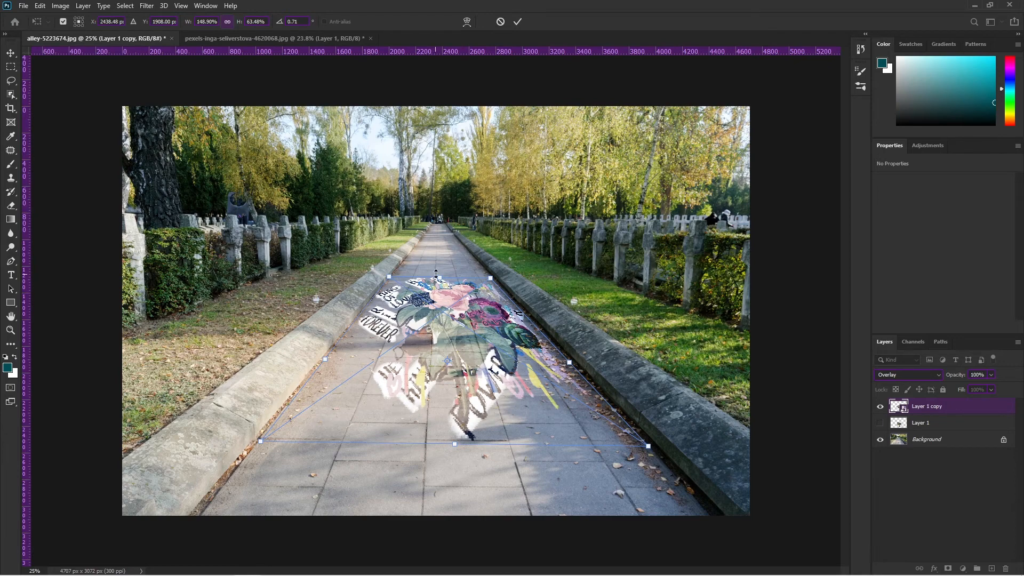
drag(439, 276, 442, 192)
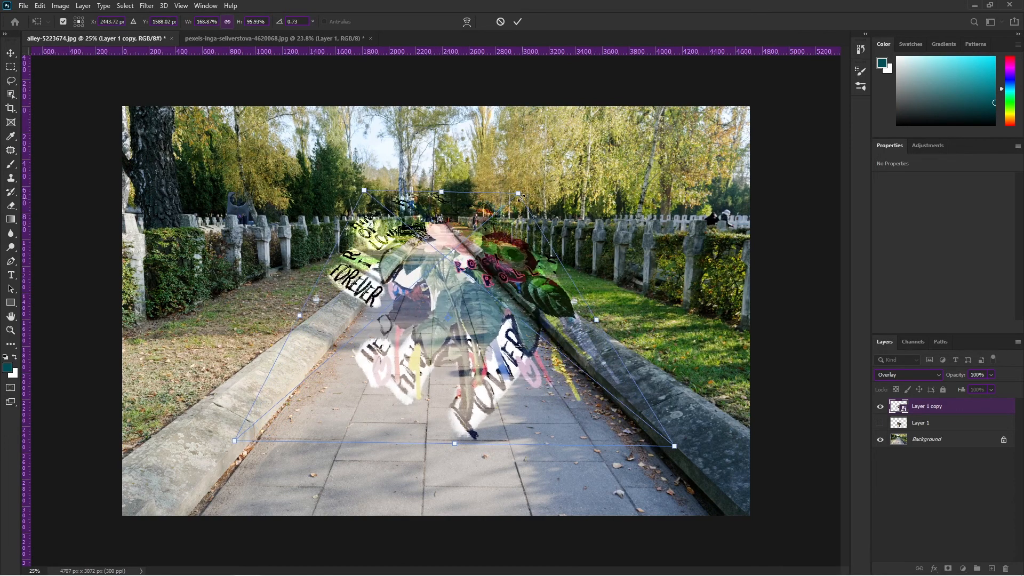
right_click(491, 217)
click(514, 274)
drag(529, 195, 594, 194)
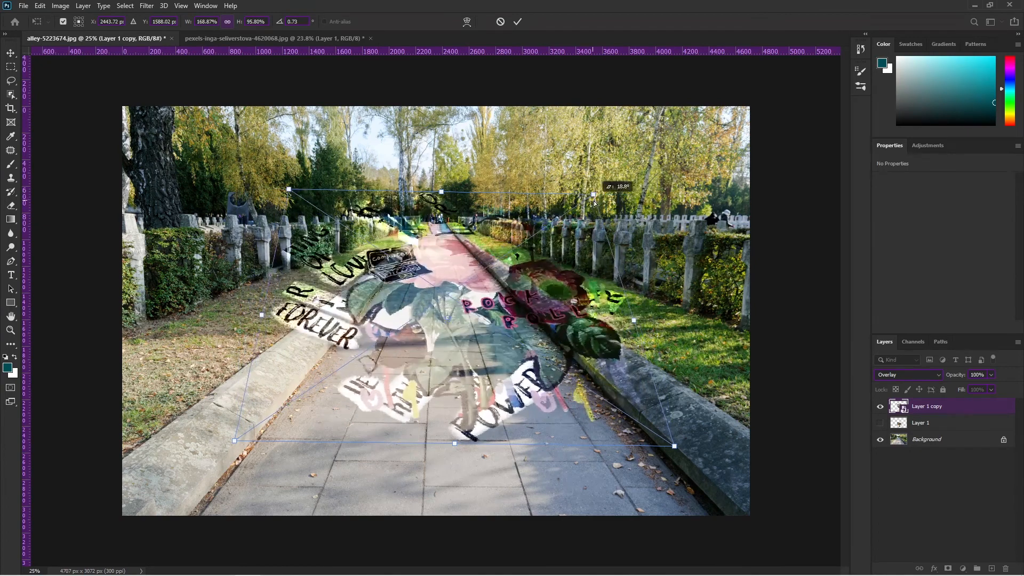
drag(674, 446, 626, 444)
drag(596, 199, 614, 200)
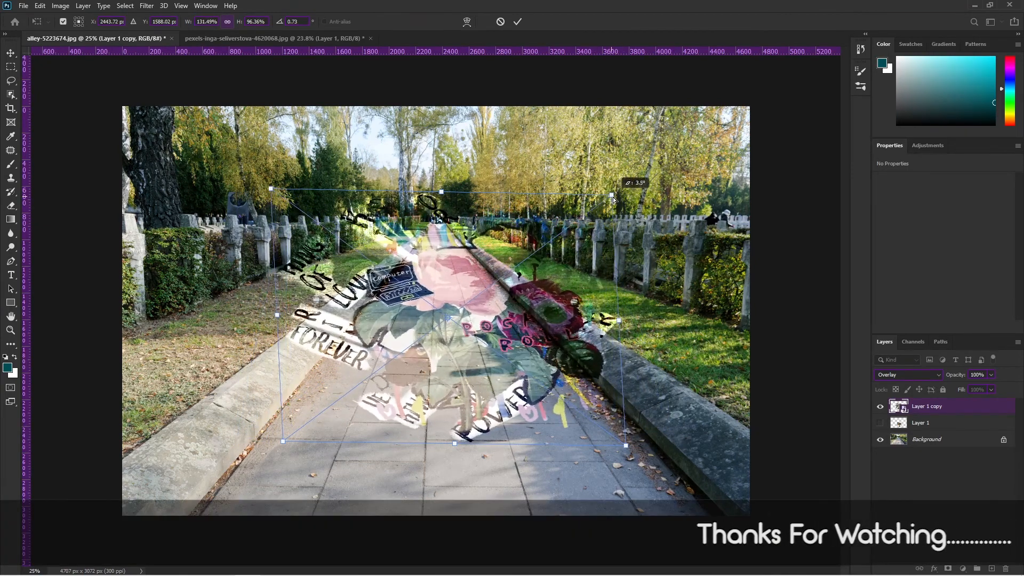
drag(471, 317, 474, 319)
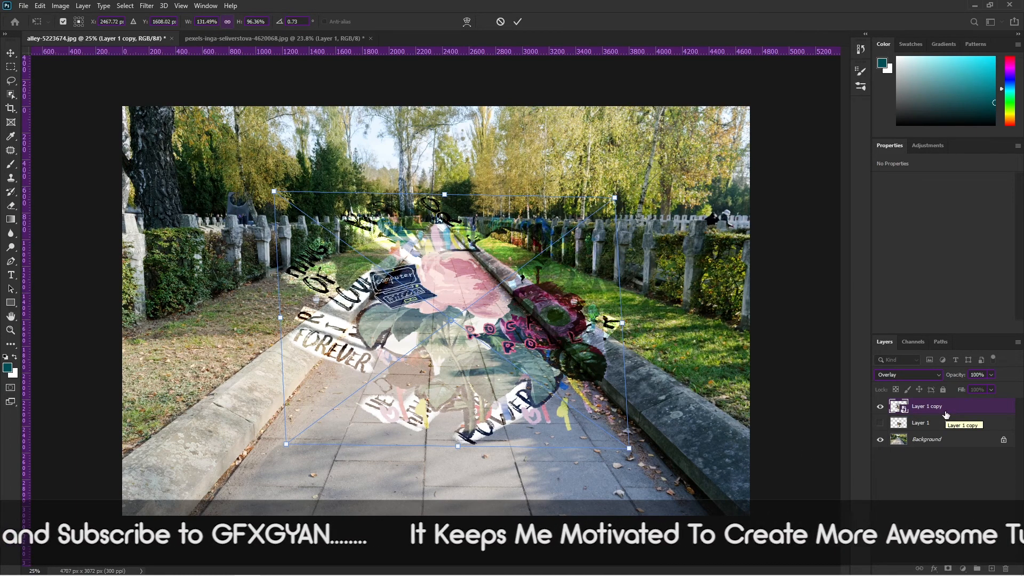
key(Return)
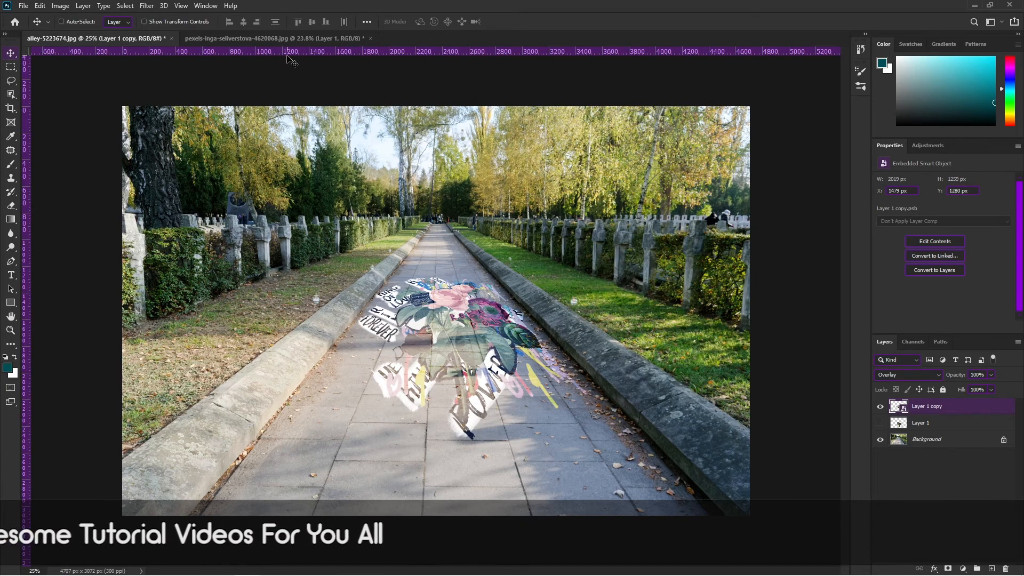
Switch to the pexels-inga-seliverstova-4620068.jpg document, show Layer 1, and convert it to a smart object.
key(ctrl+Tab)
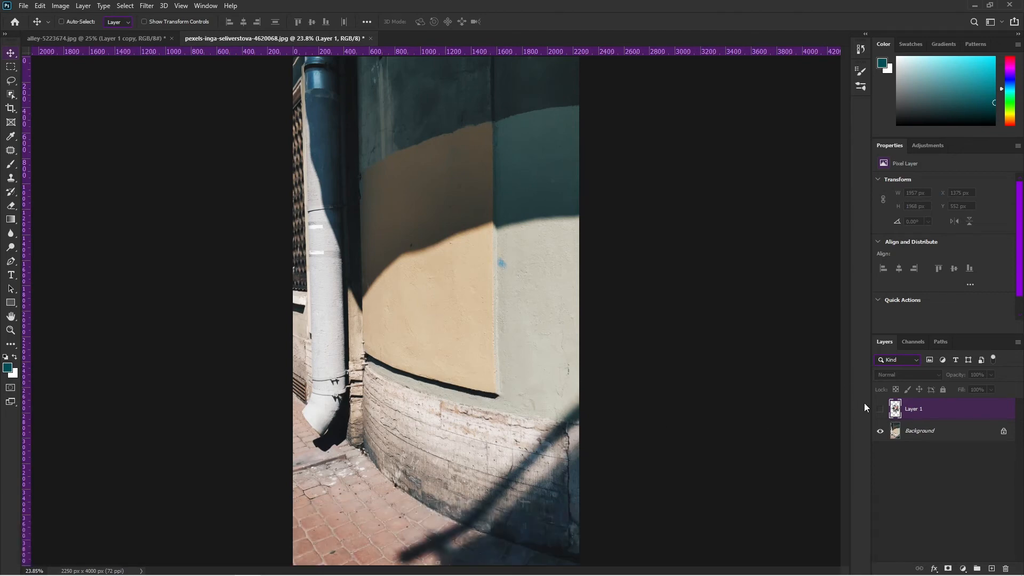
click(880, 410)
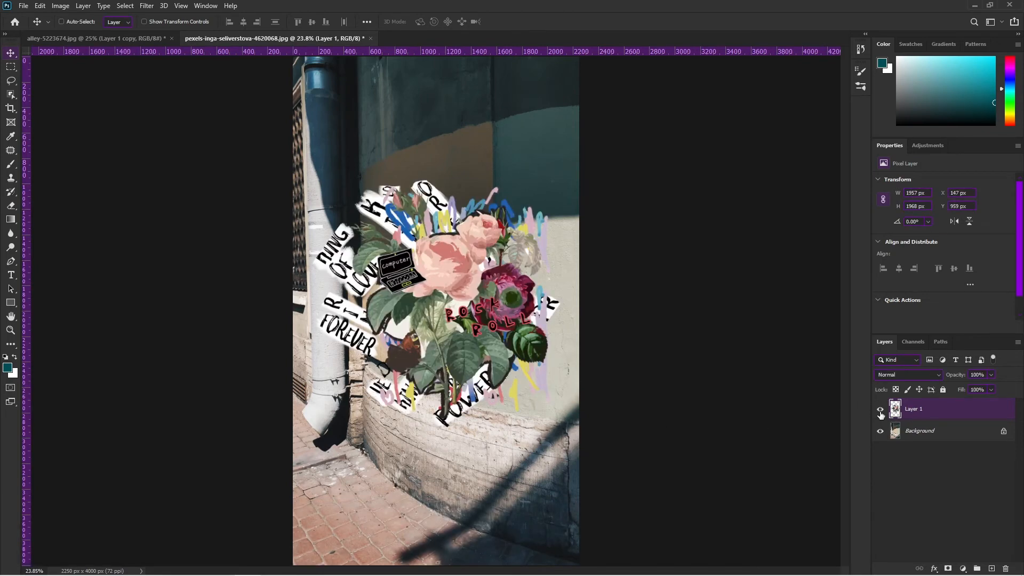
right_click(954, 408)
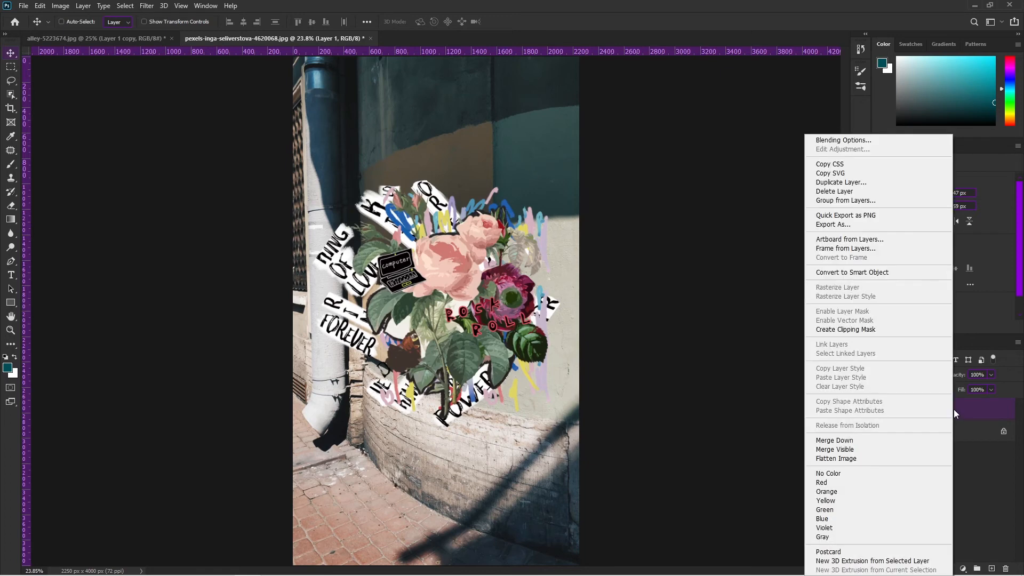
click(882, 273)
Scale Layer 1's artwork down to about 73% and place it over the tan wall panel.
key(ctrl+t)
drag(560, 429, 502, 393)
drag(311, 178, 361, 203)
Warp the artwork by moving its four corners onto the corners of the tan wall panel.
right_click(452, 248)
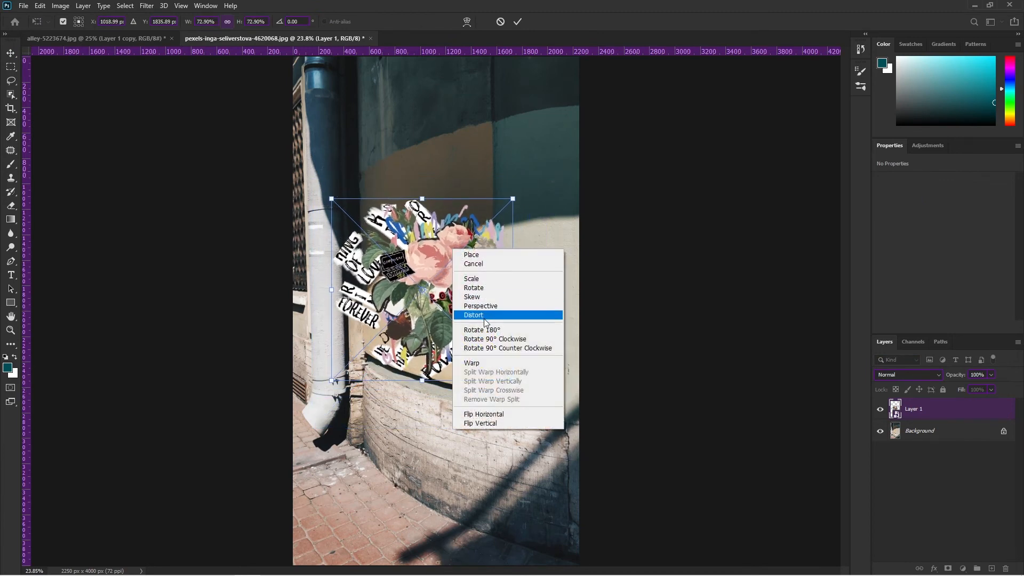
click(480, 364)
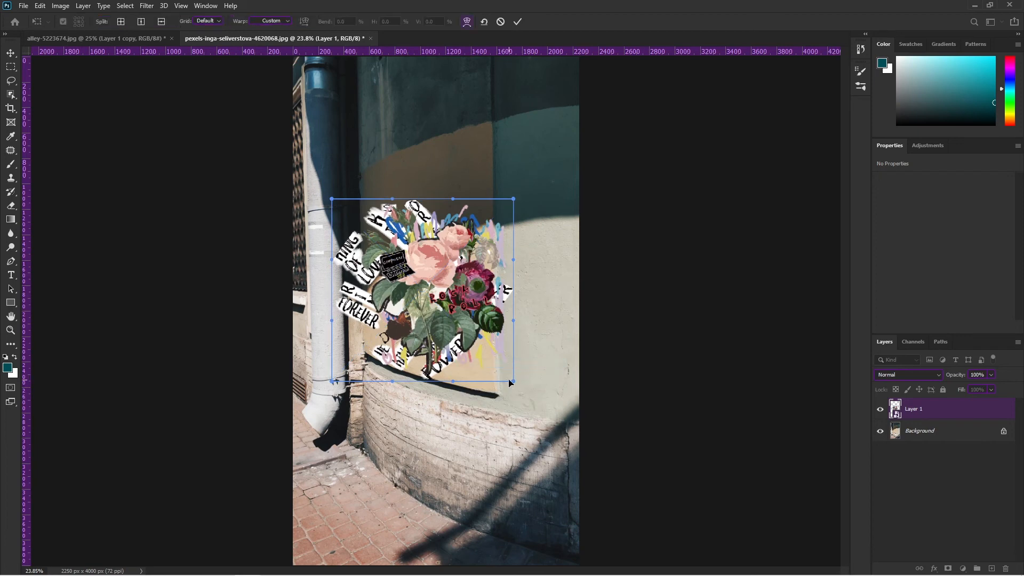
drag(514, 382, 495, 393)
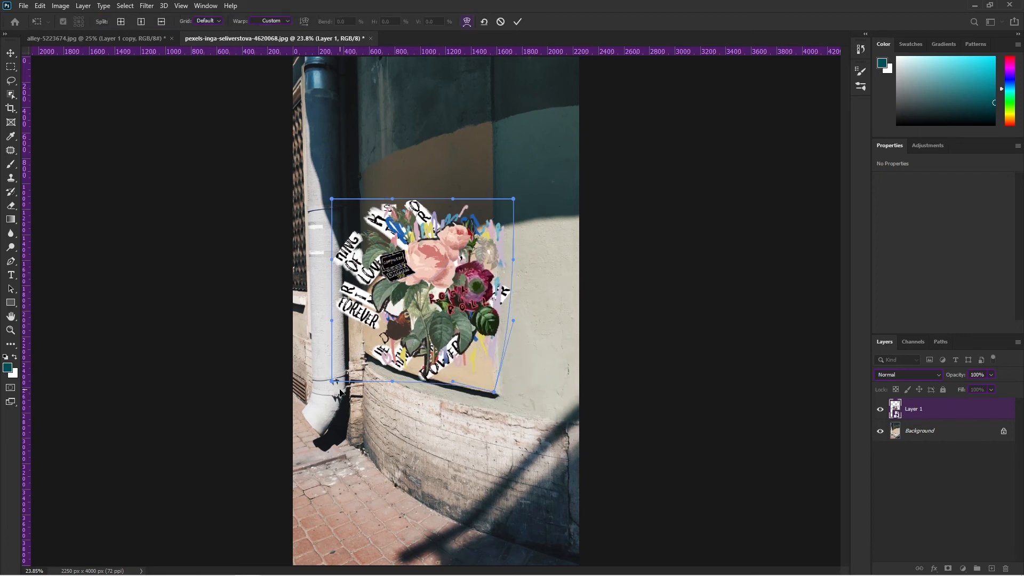
drag(333, 378, 362, 351)
drag(331, 199, 358, 179)
drag(513, 199, 491, 124)
Bend the warp's top, right, bottom and left edges to follow the curved tan wall panel and apply the warp.
drag(455, 204, 433, 132)
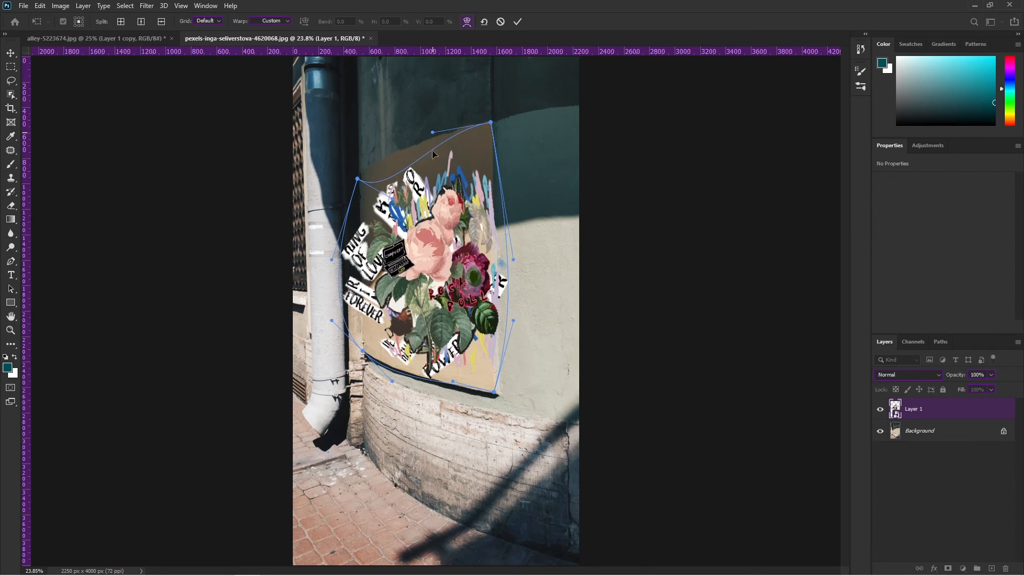
drag(391, 200, 400, 168)
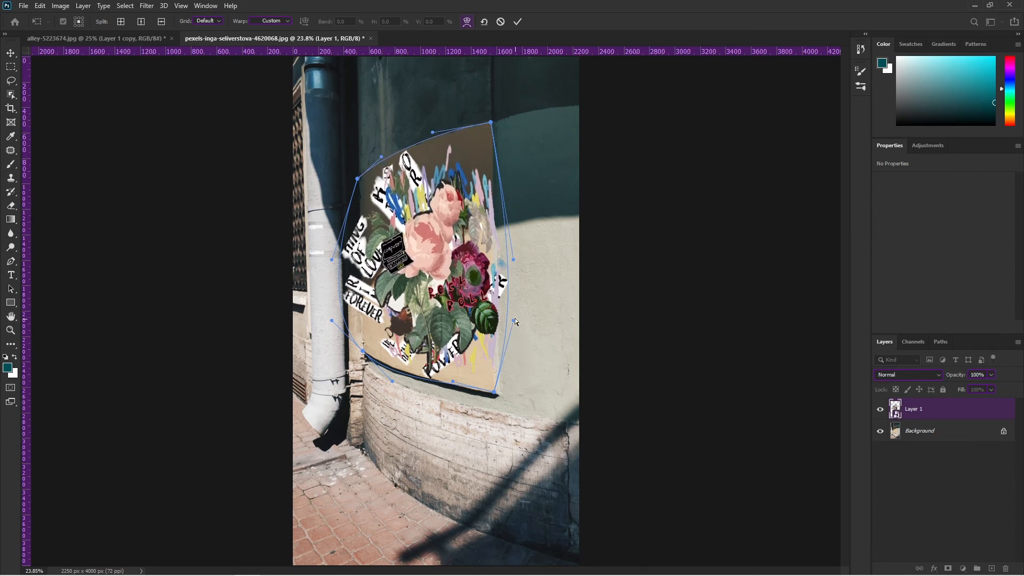
drag(513, 322, 495, 310)
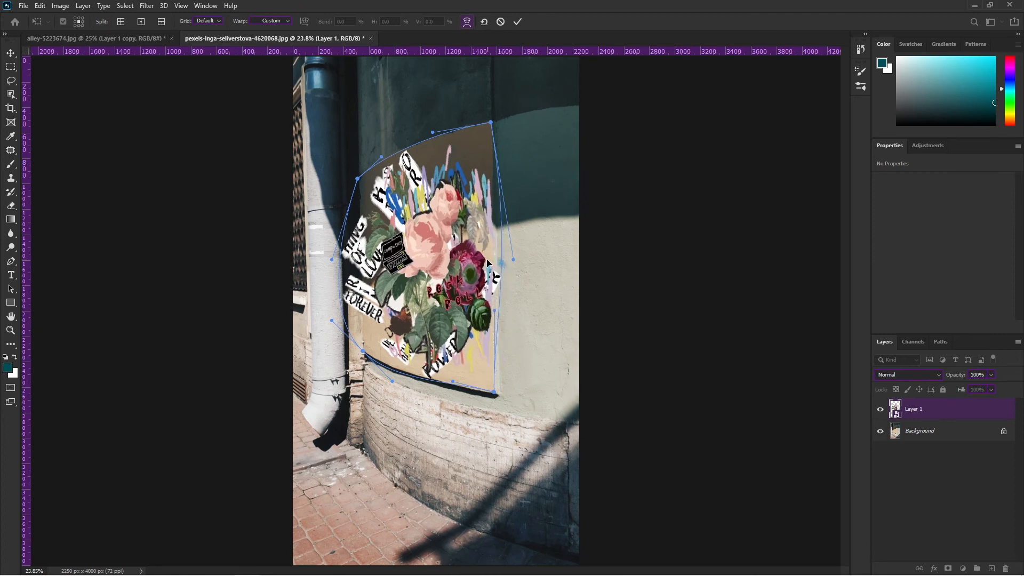
drag(513, 258, 496, 254)
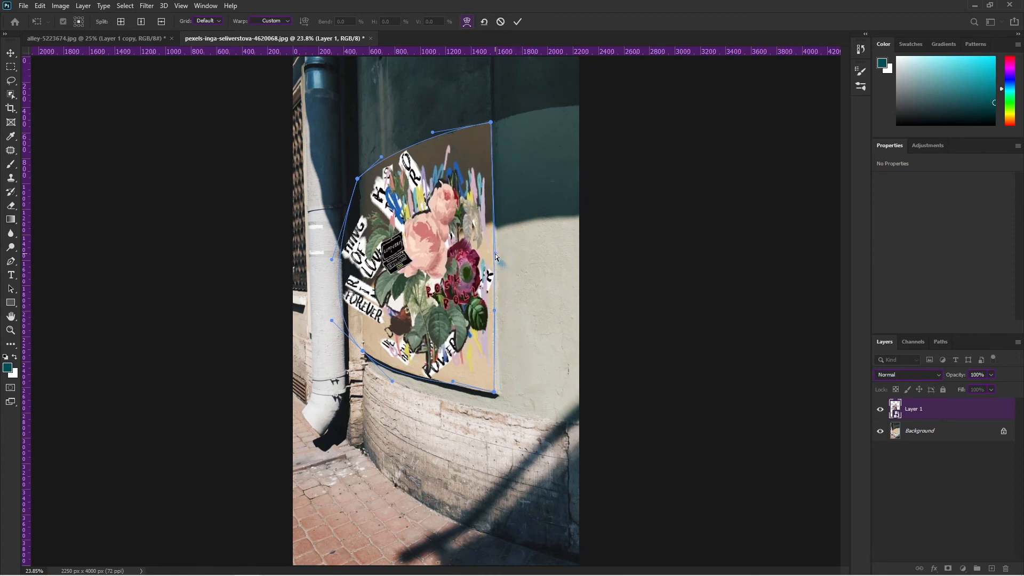
drag(392, 381, 396, 377)
drag(332, 321, 361, 310)
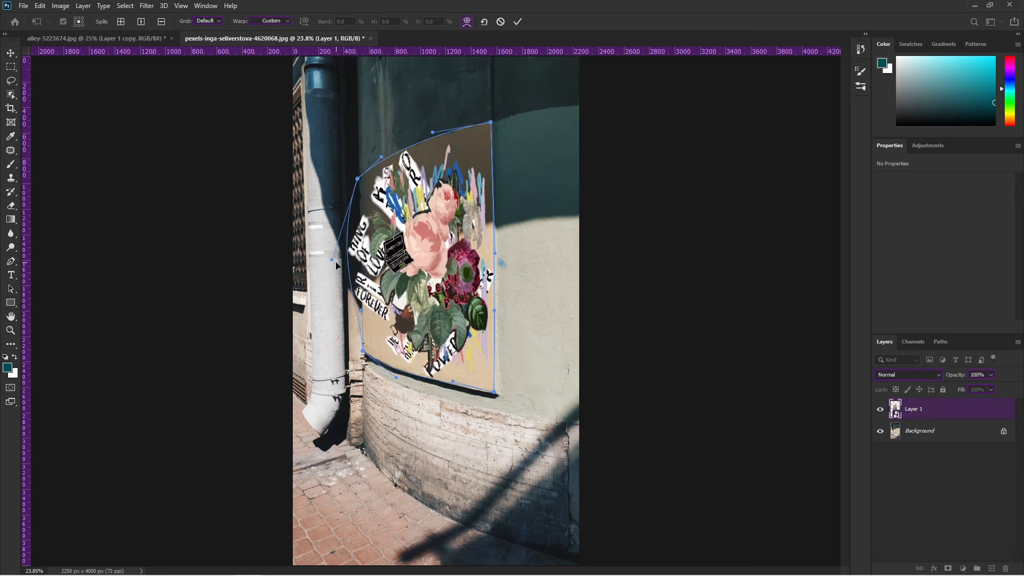
drag(332, 259, 359, 252)
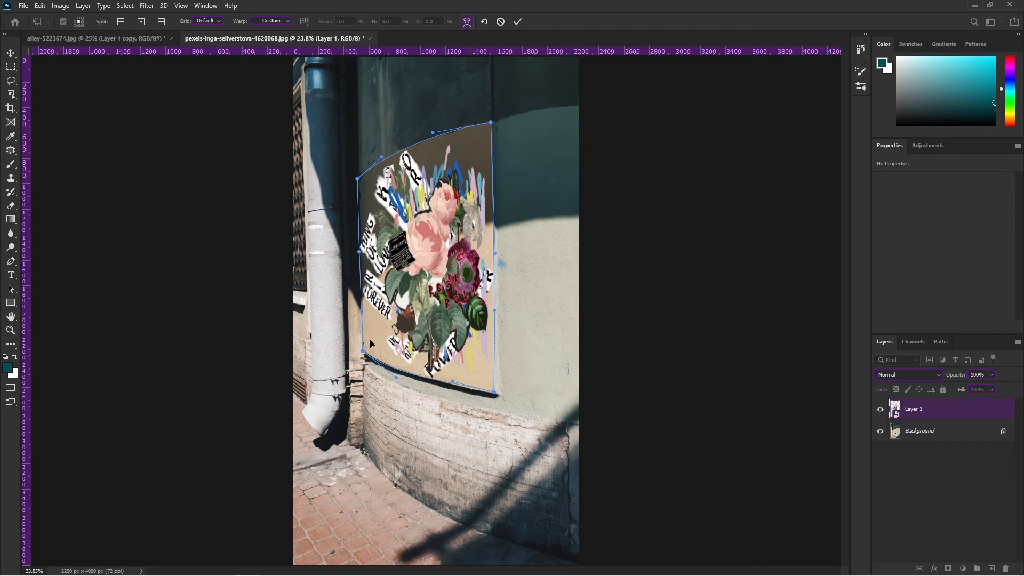
click(518, 26)
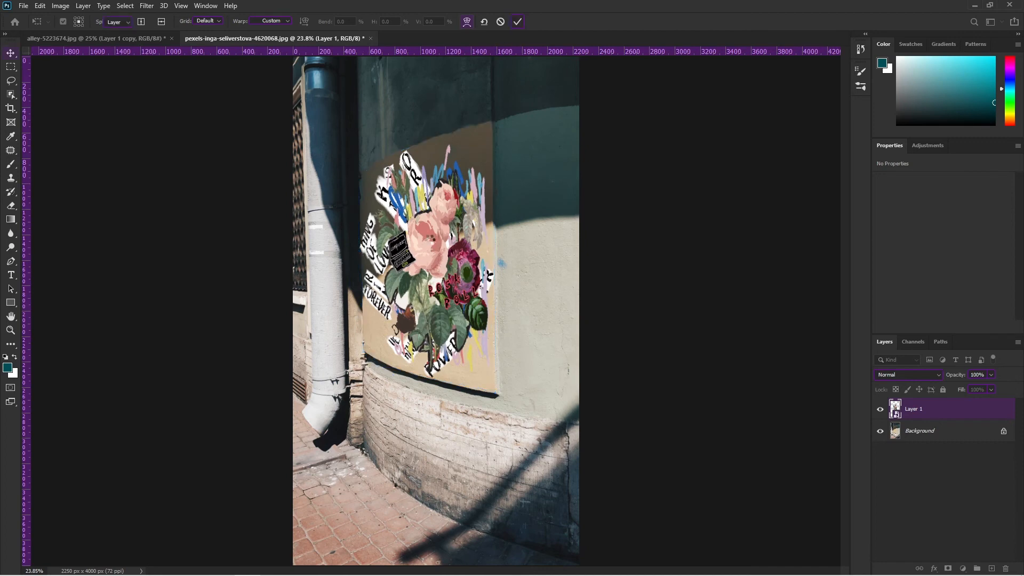
Set Layer 1's blend mode to Overlay to blend the floral artwork into the wall.
click(900, 378)
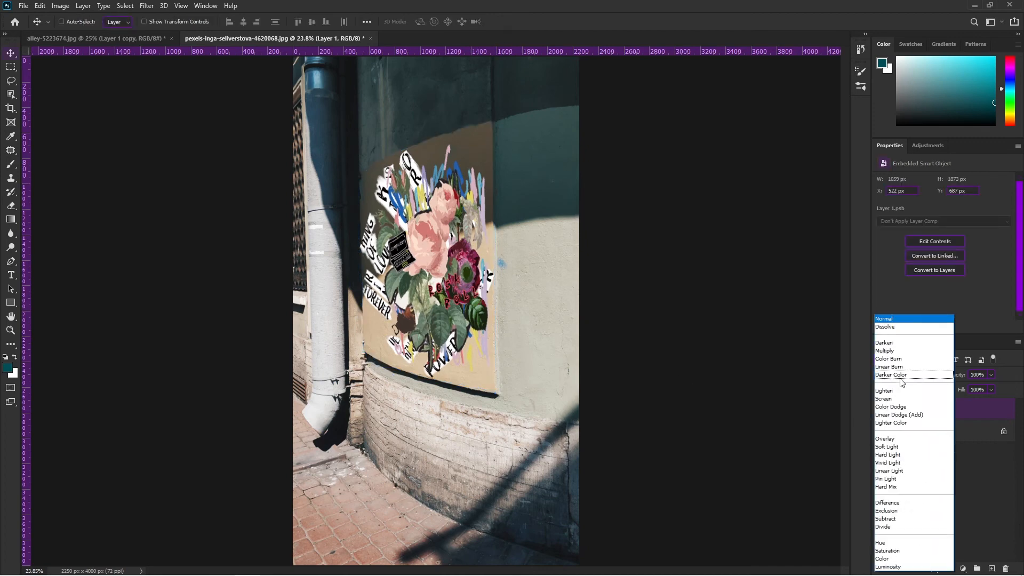
click(895, 439)
click(901, 465)
click(933, 414)
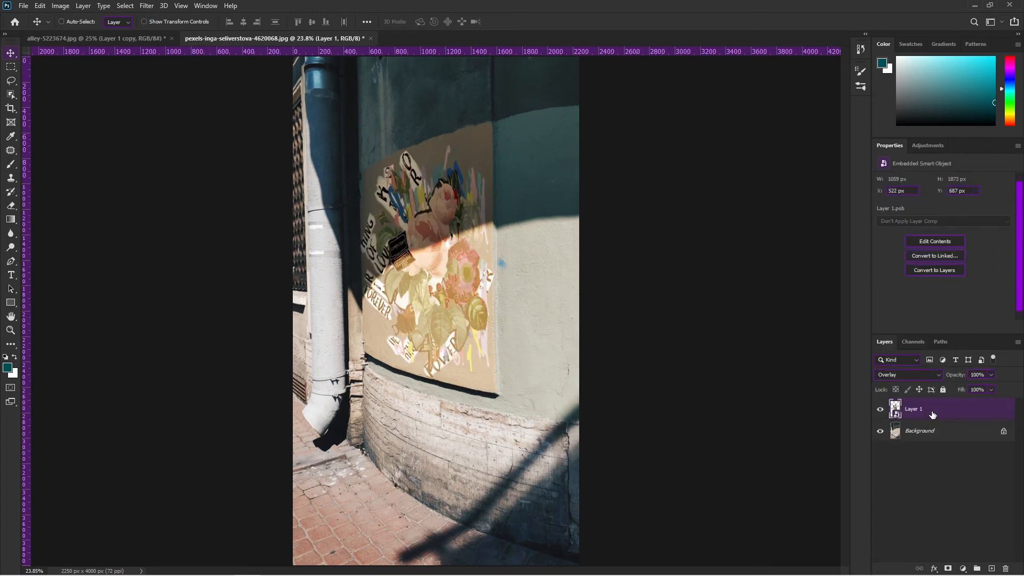
Reopen the warp on the Layer 1 smart object, refine its lower edge curve along the panel's base, and apply it.
key(ctrl)
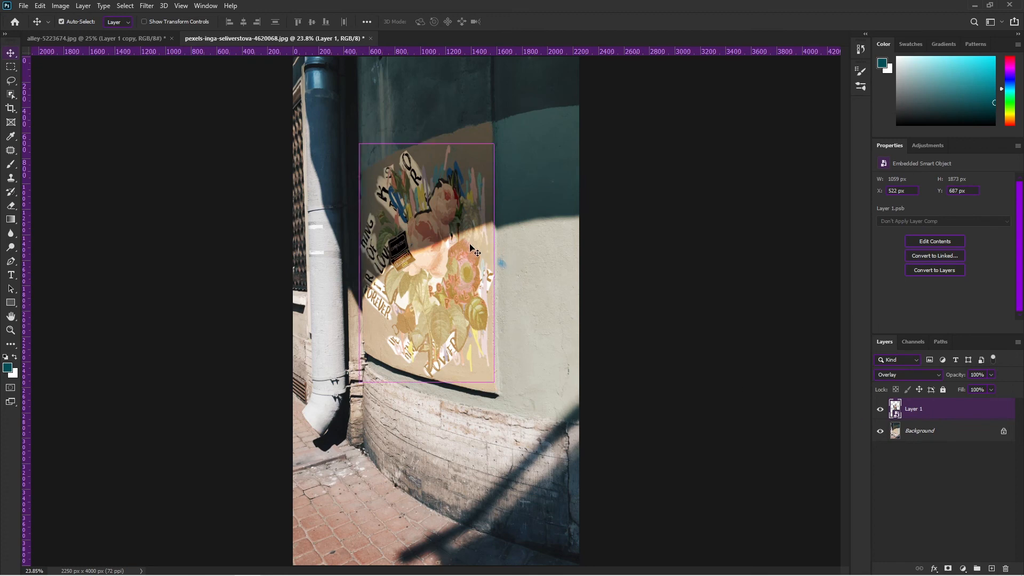
key(ctrl+t)
right_click(470, 244)
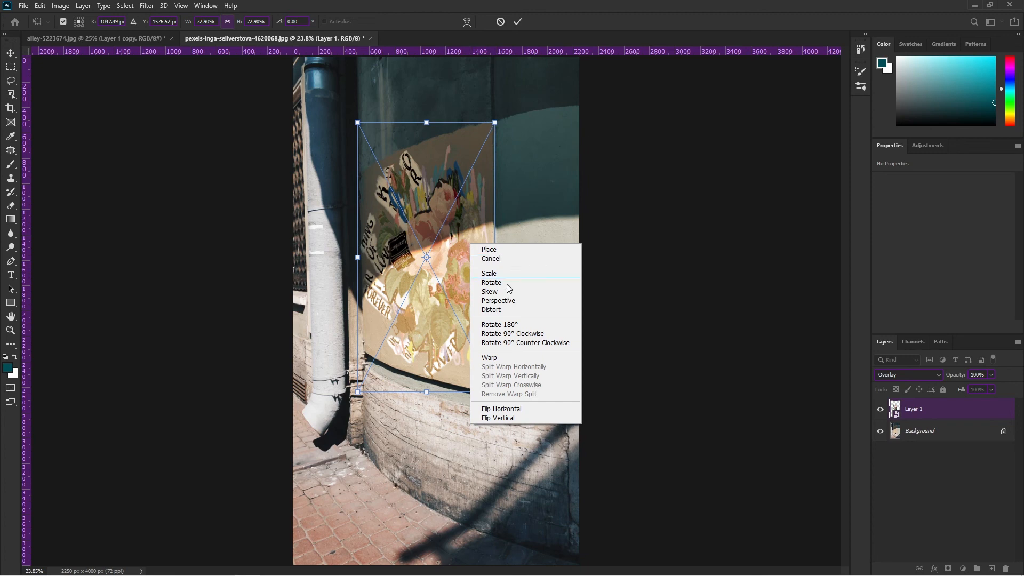
click(494, 359)
click(451, 384)
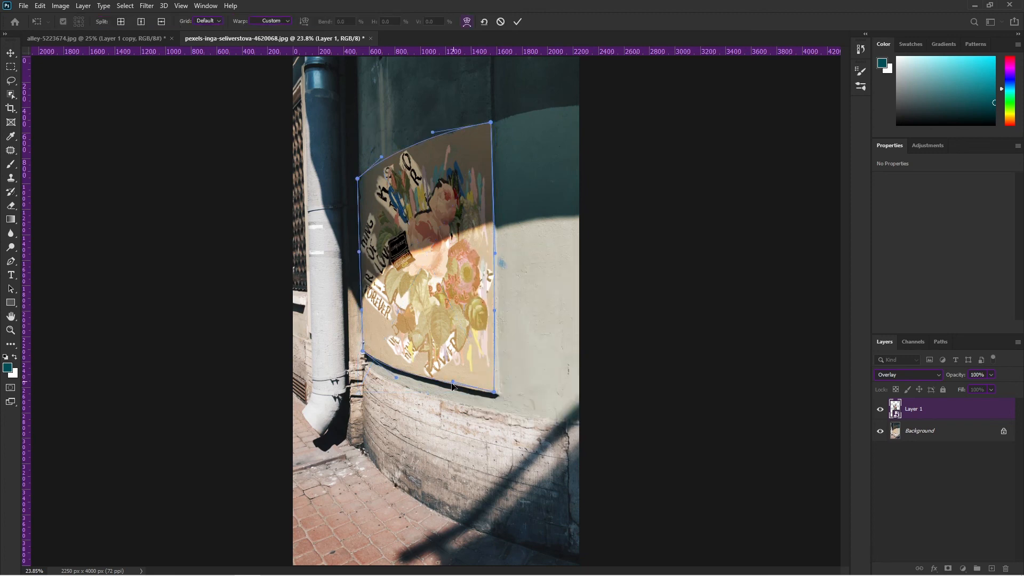
drag(396, 377, 399, 375)
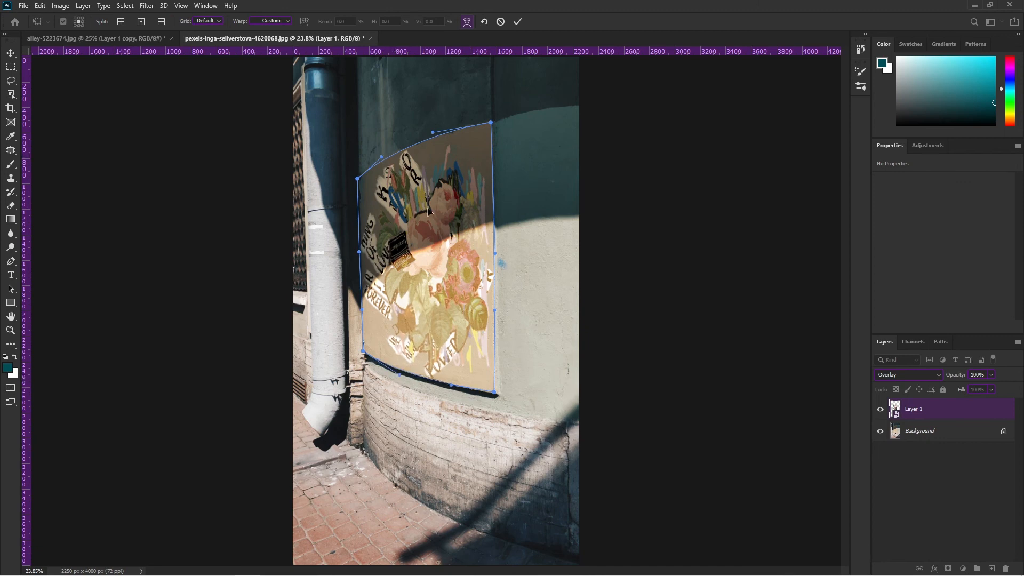
click(518, 21)
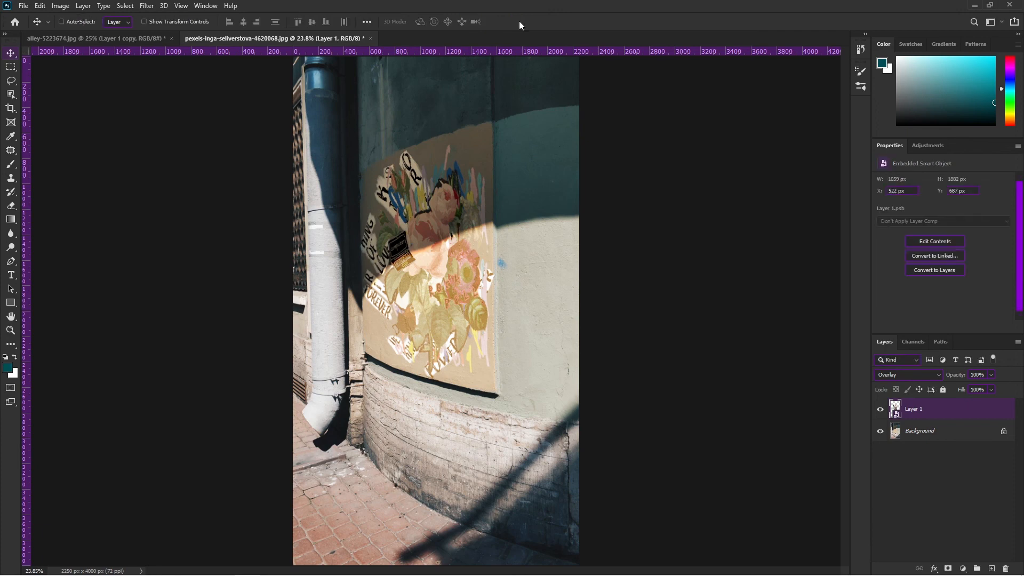
Duplicate Layer 1 and rasterize the copy.
drag(947, 415, 991, 568)
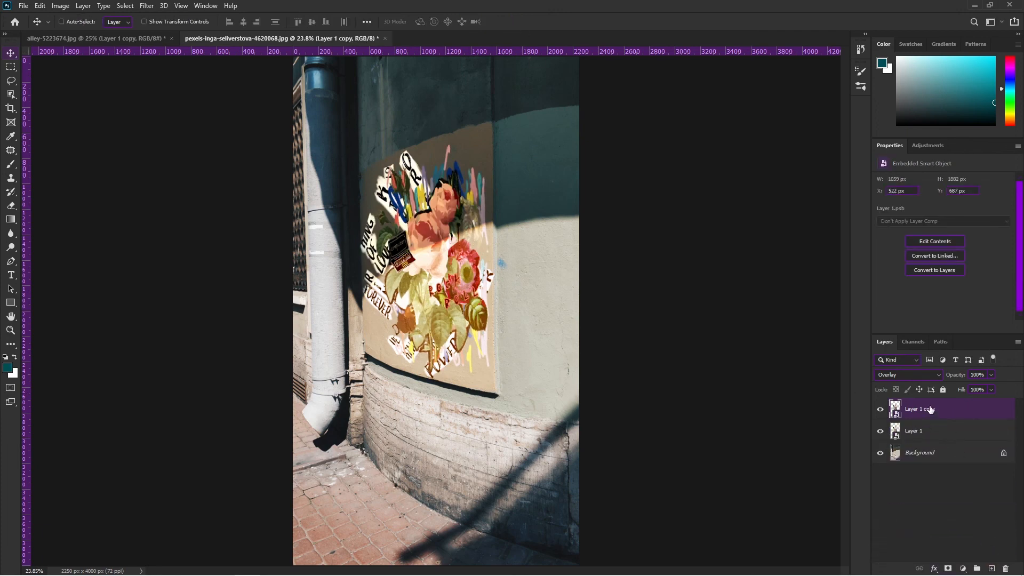
right_click(930, 412)
click(824, 311)
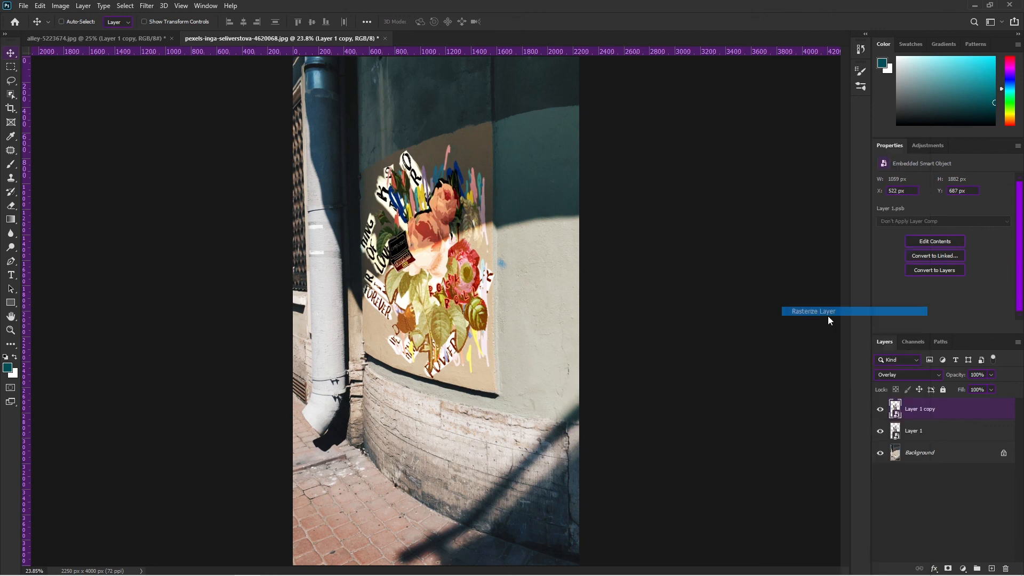
Examine the warp grid on the rasterized Layer 1 copy to compare its bounds with the smart object's warp.
key(ctrl)
key(ctrl+t)
right_click(414, 214)
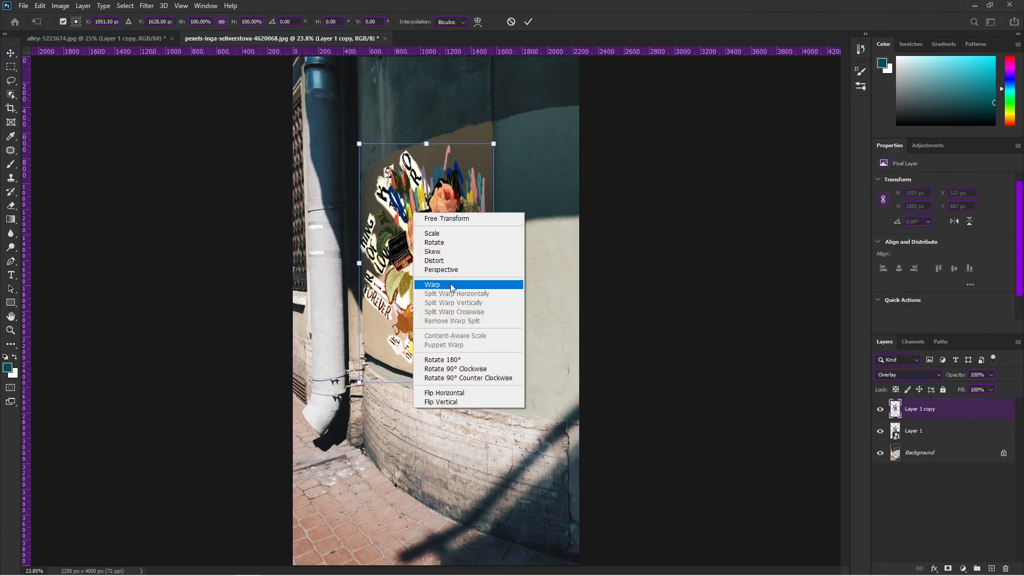
click(451, 285)
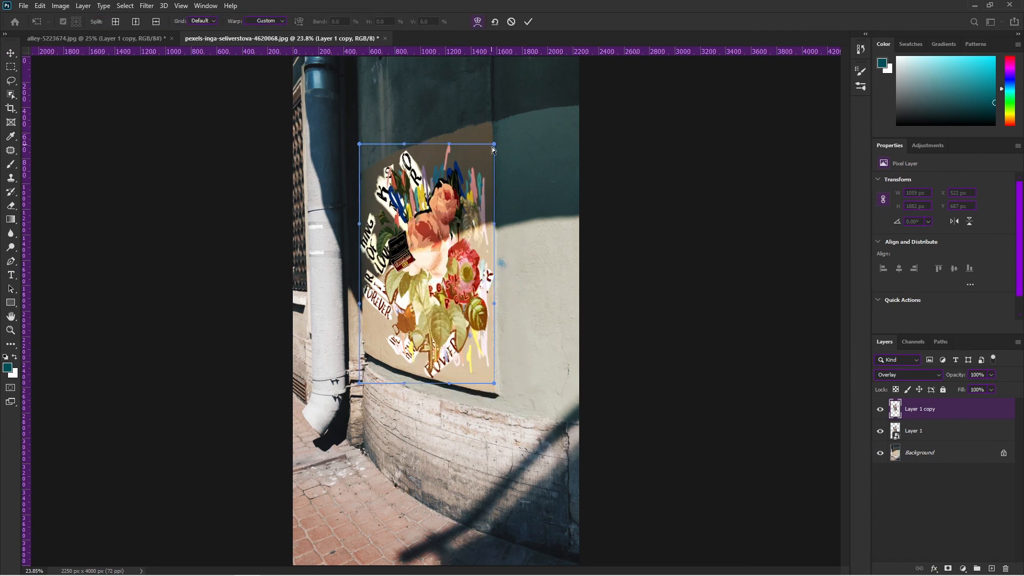
key(Return)
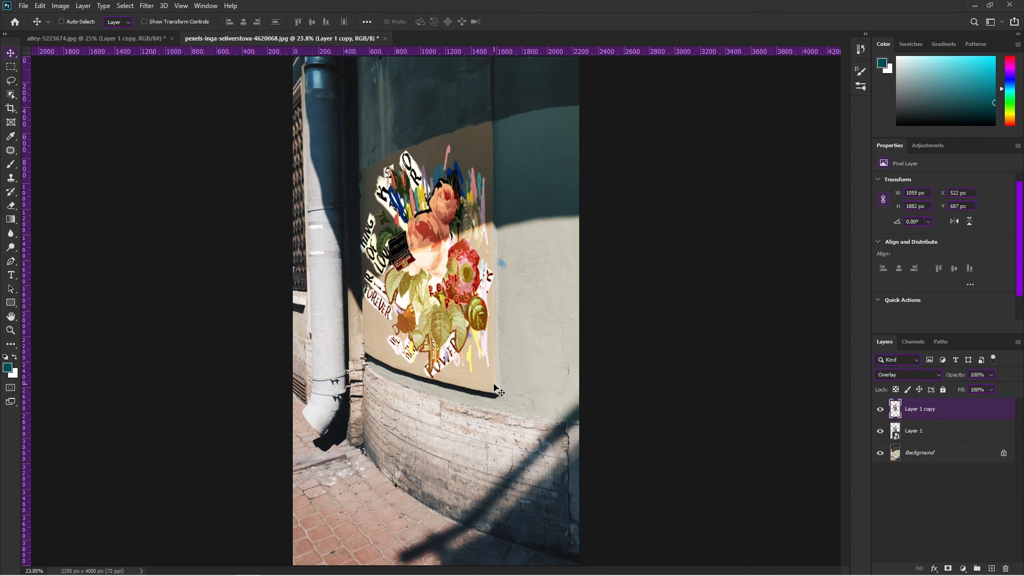